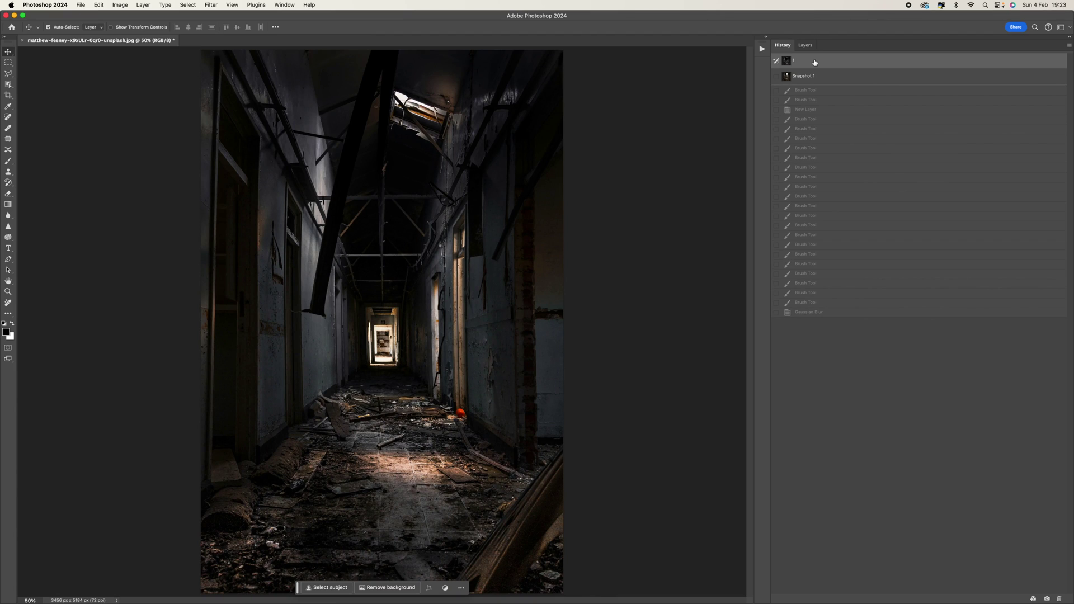
# Step: Compare the finished light-beam preview with the original corridor photo, zooming in on the ceiling
pyautogui.click(811, 77)
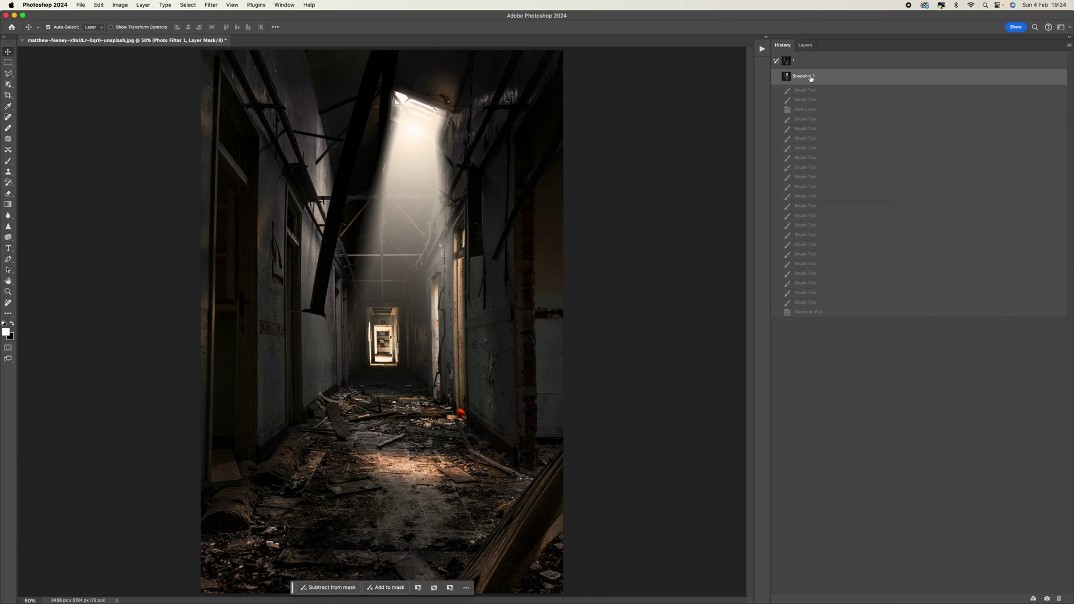
pyautogui.press('super+equal')
pyautogui.press('super+equal')
pyautogui.press('super+equal')
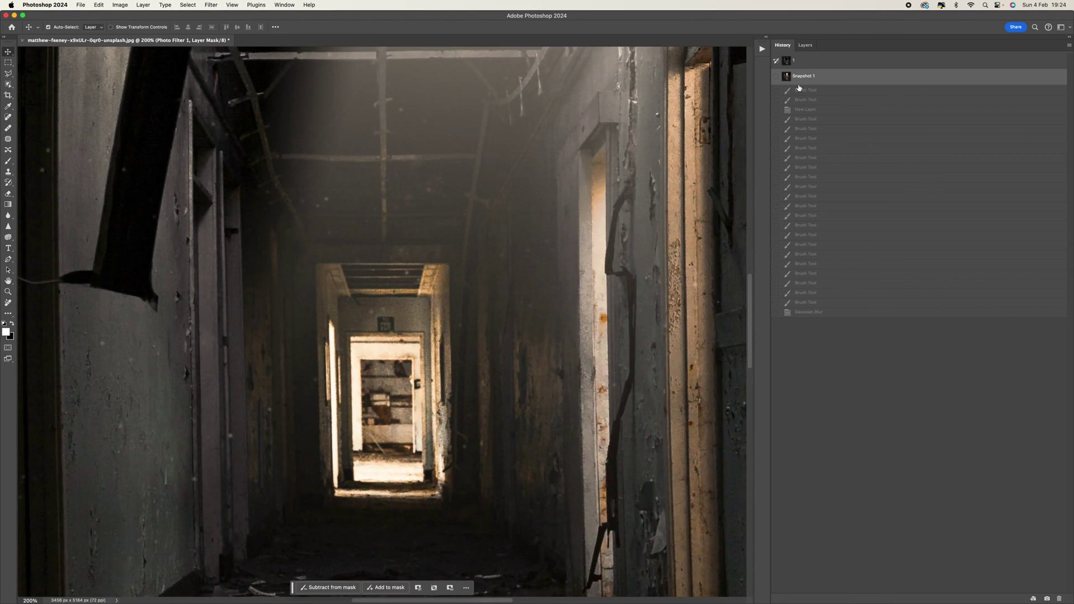
pyautogui.moveTo(408, 240); pyautogui.dragTo(395, 498)
pyautogui.moveTo(398, 276); pyautogui.dragTo(366, 448)
pyautogui.press('super+minus')
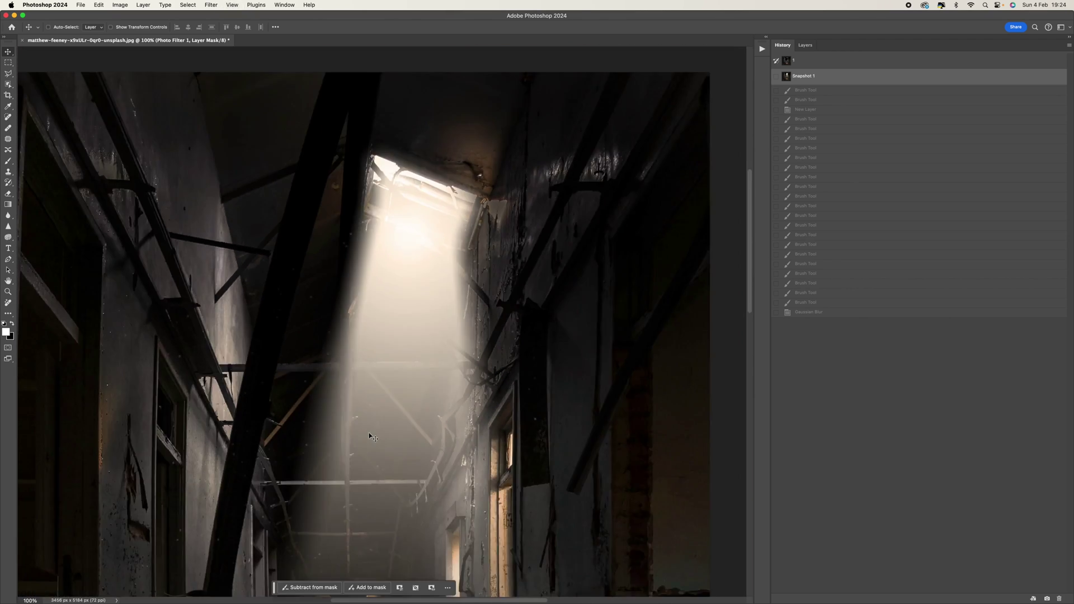
pyautogui.press('super+minus')
pyautogui.click(818, 66)
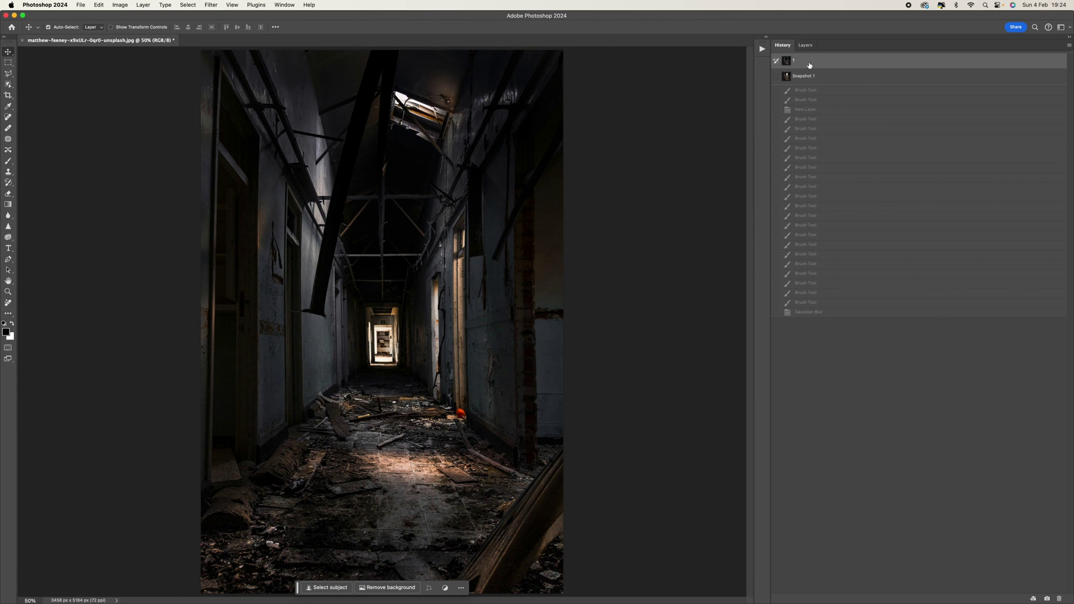
# Step: Add an empty Layer 1 above the Background in the Layers panel
pyautogui.click(805, 44)
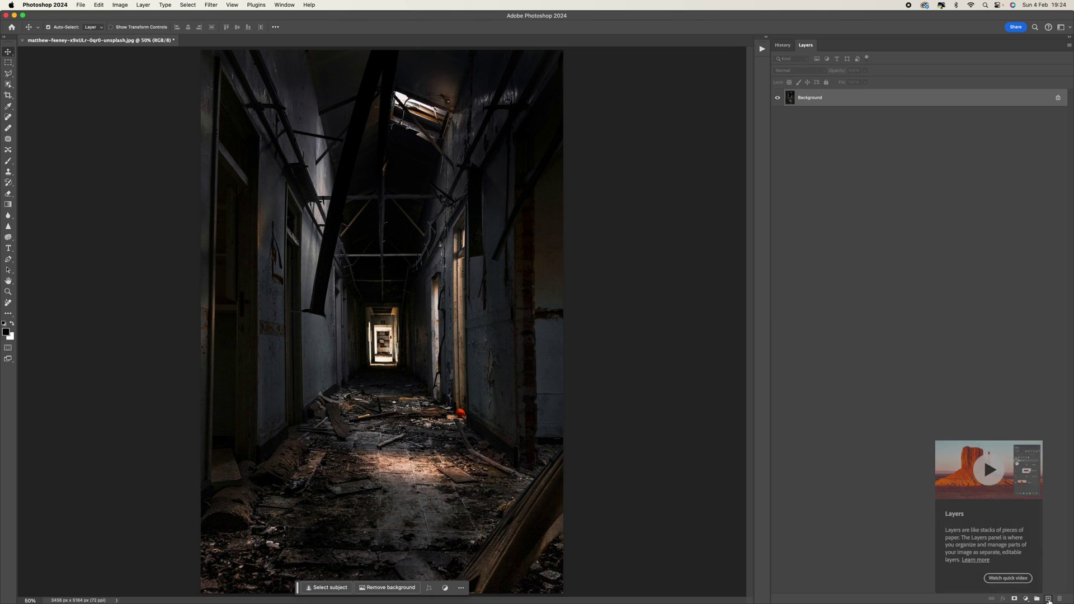
pyautogui.click(1048, 599)
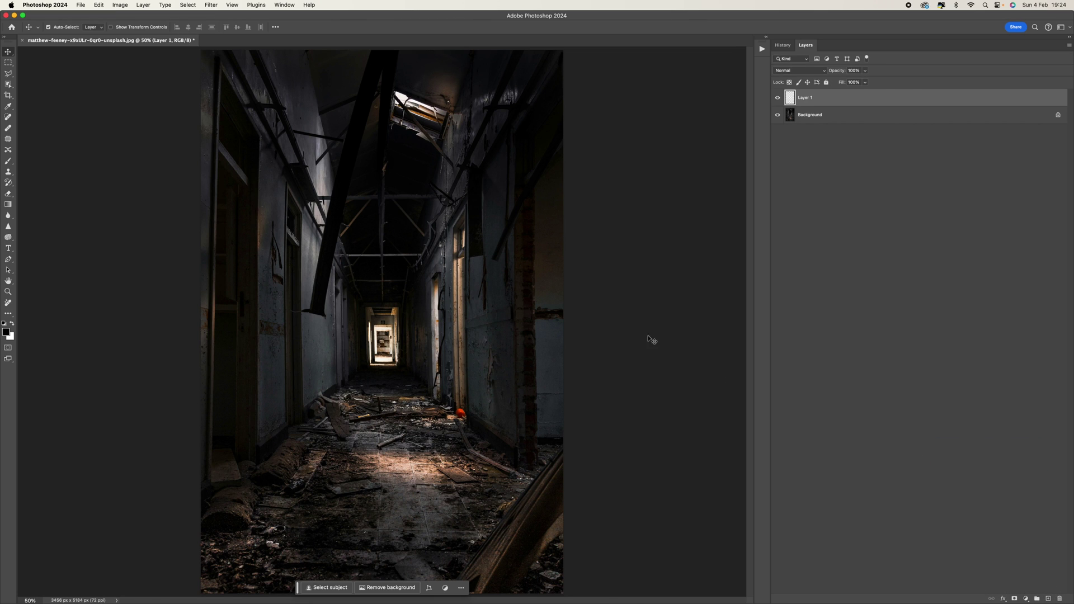
pyautogui.click(11, 76)
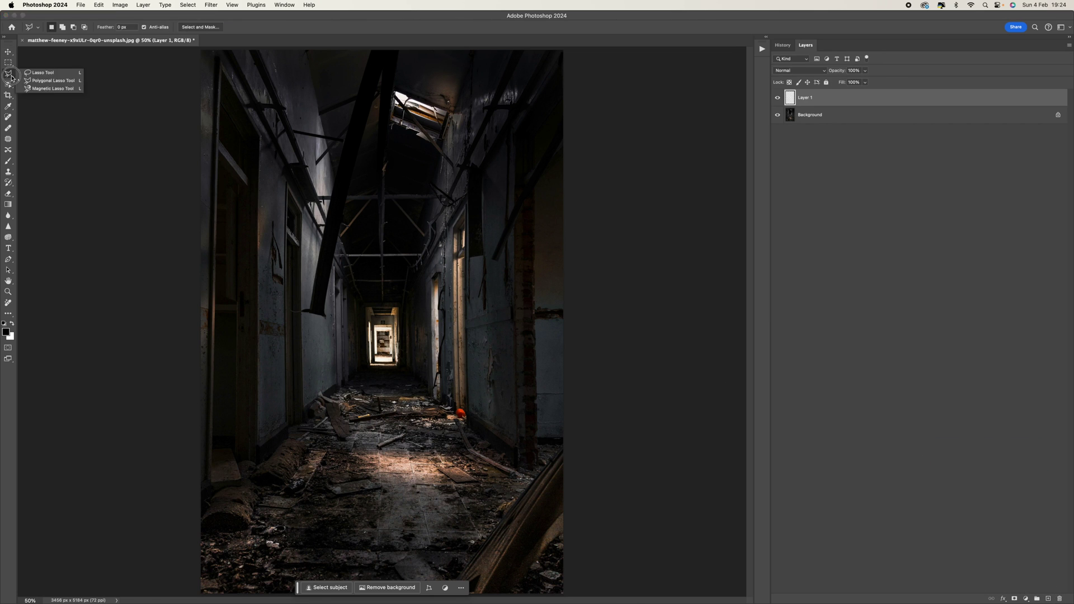
# Step: Draw a tapering Polygonal Lasso selection from the roof window corners down to the corridor floor
pyautogui.click(68, 80)
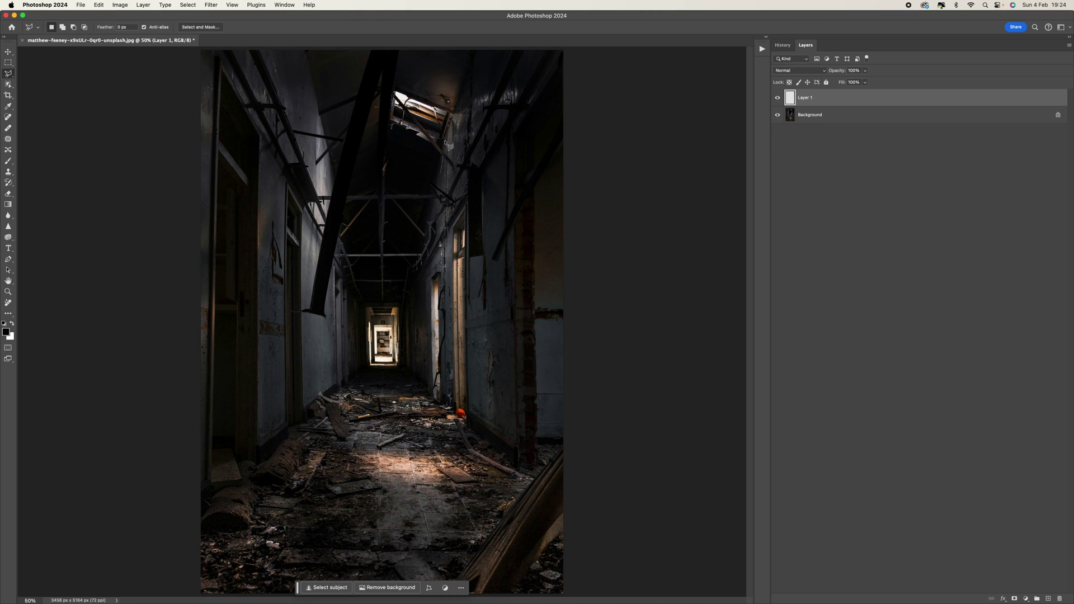
pyautogui.press('super+plus')
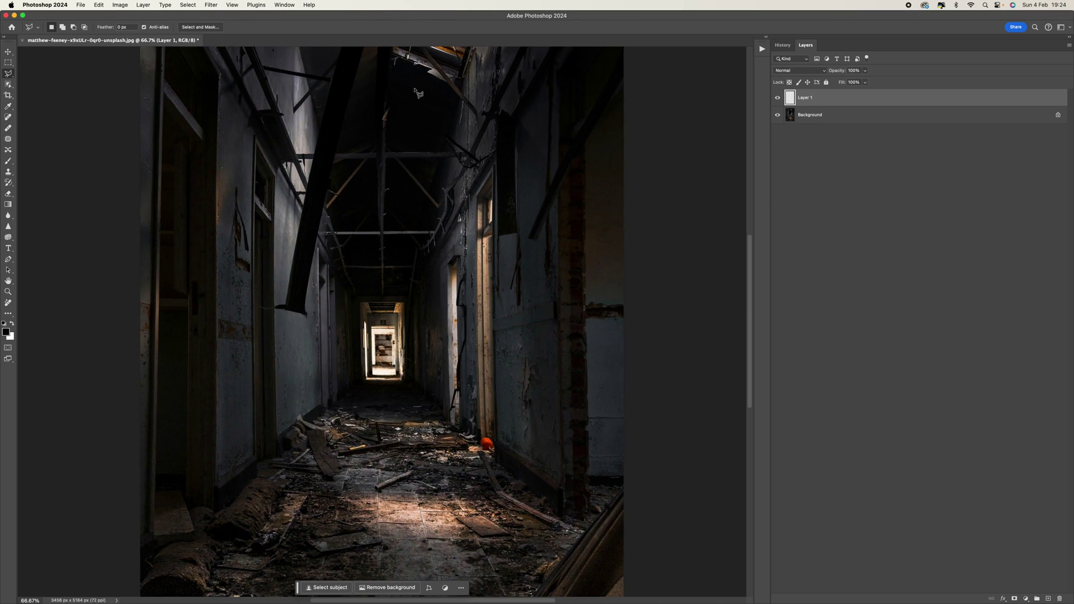
pyautogui.scroll(5, 418, 93)
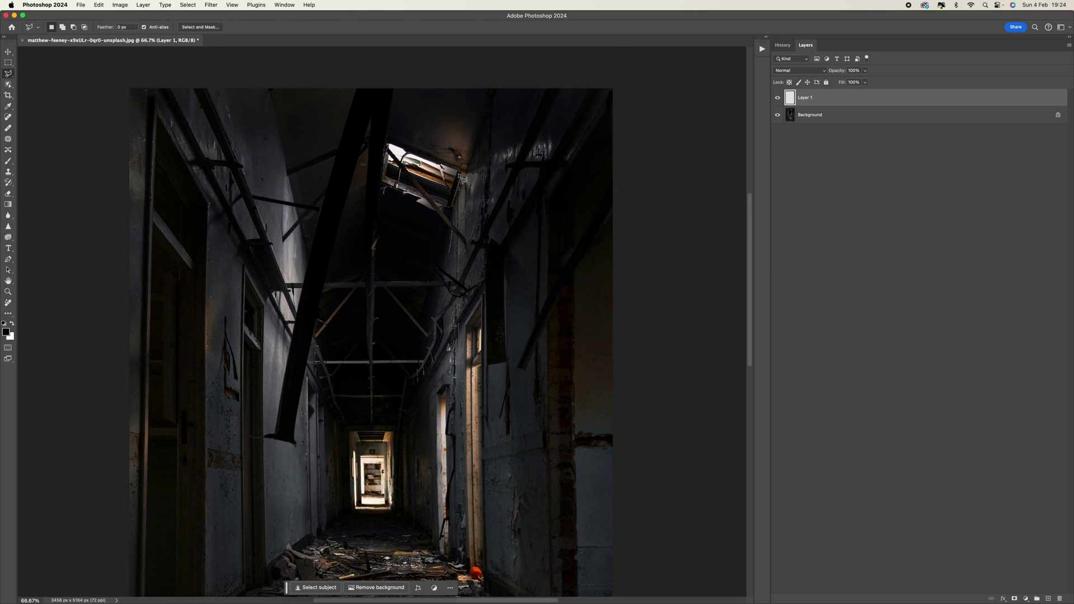
pyautogui.click(460, 175)
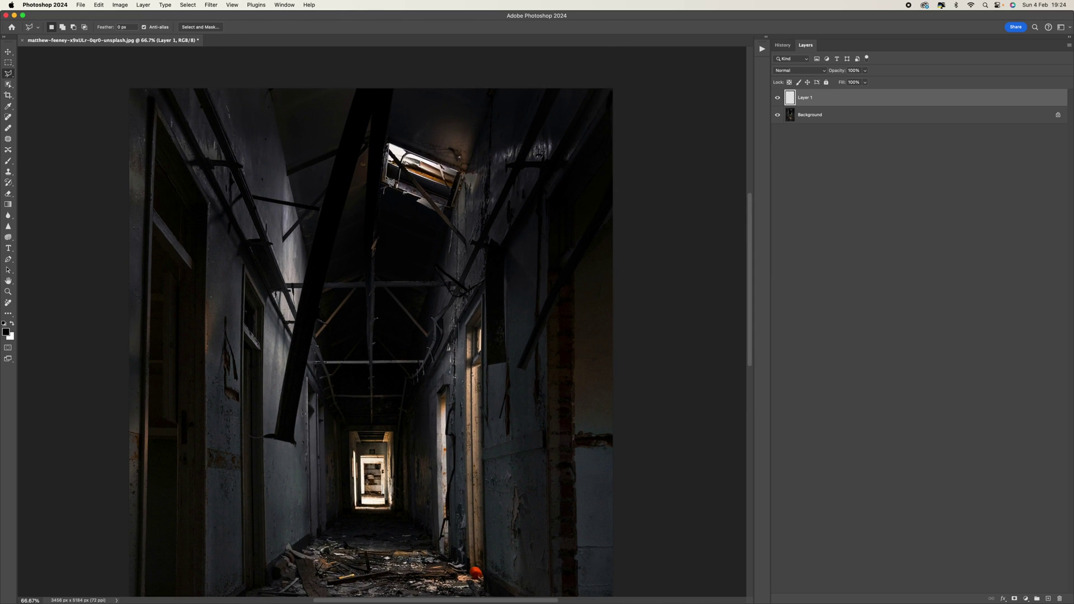
pyautogui.press('super+minus')
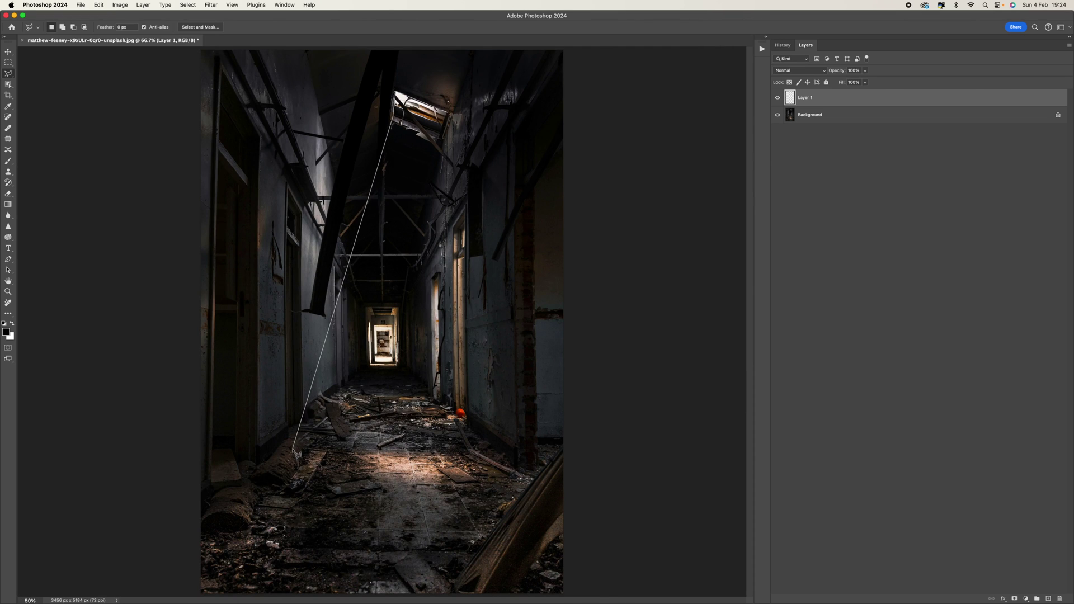
pyautogui.click(290, 447)
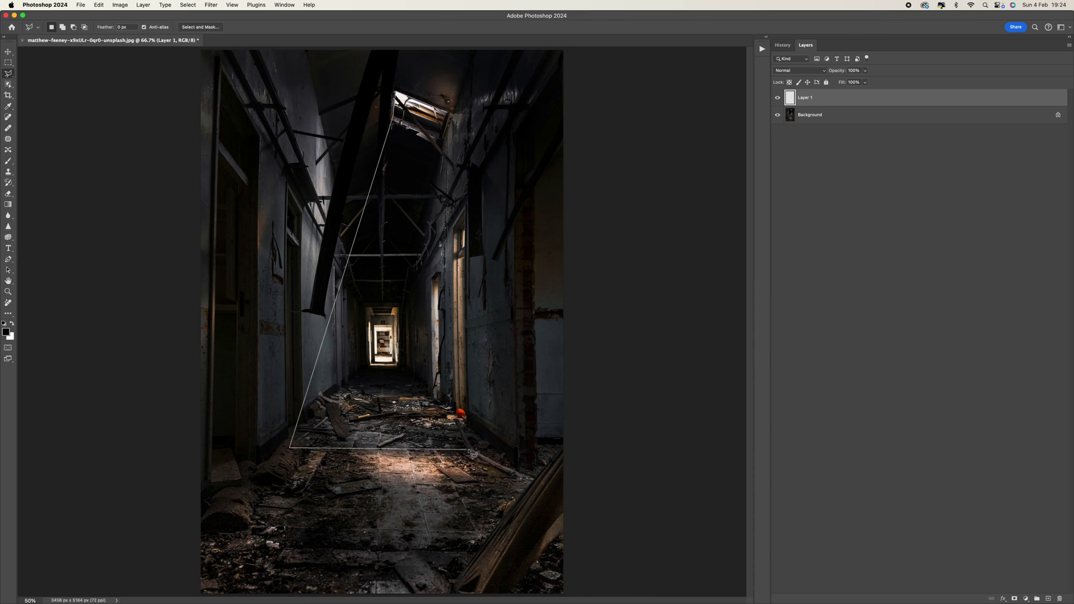
pyautogui.click(508, 449)
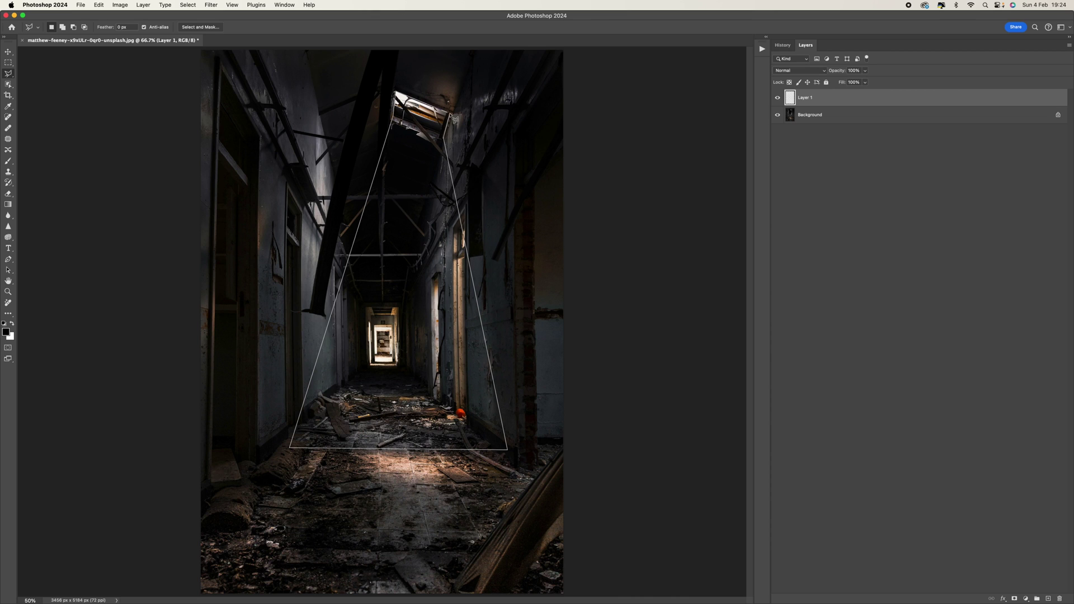
pyautogui.click(449, 115)
pyautogui.click(394, 92)
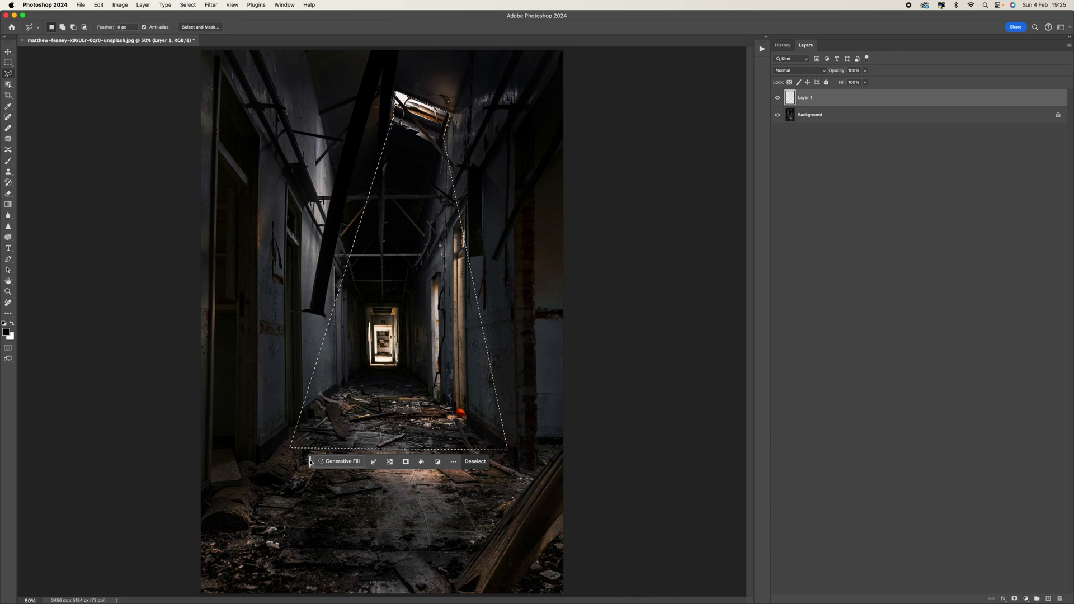
pyautogui.moveTo(310, 462); pyautogui.dragTo(629, 453)
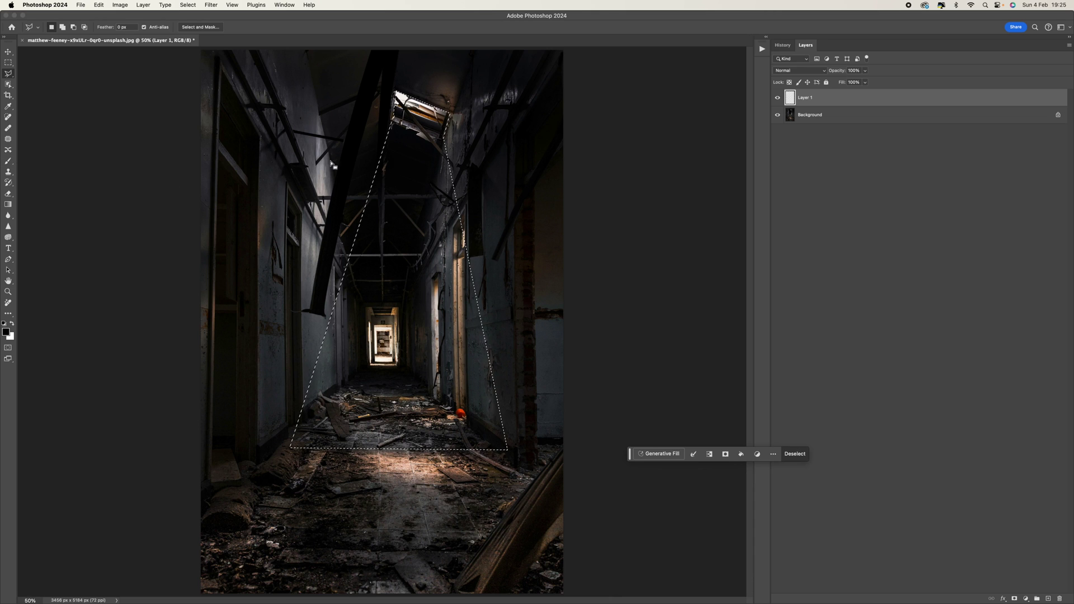
pyautogui.click(8, 207)
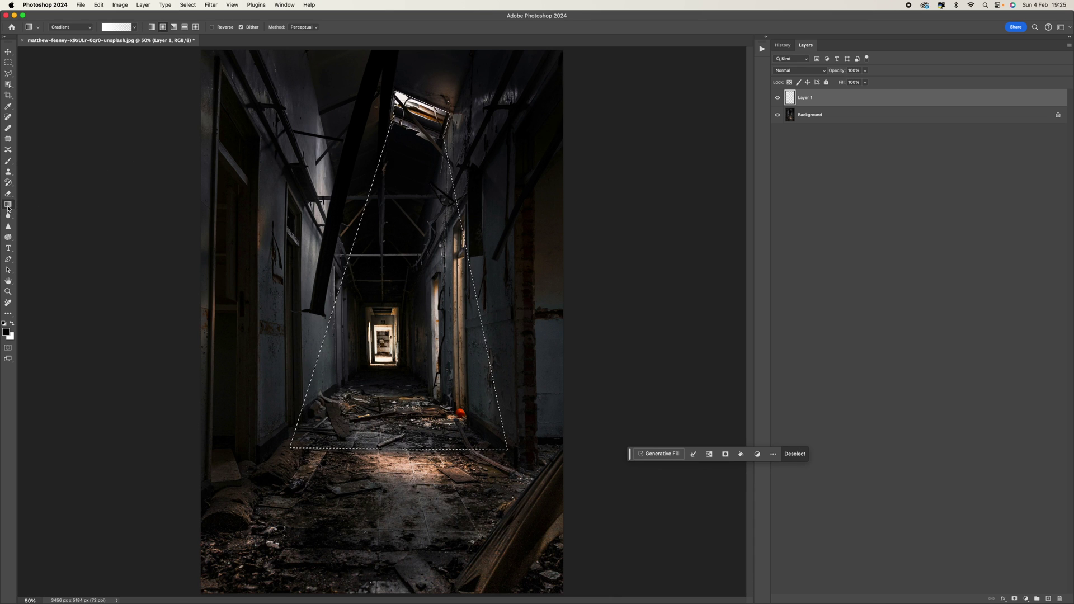
# Step: Fill the beam selection with a white foreground-to-transparent radial gradient spreading down from the roof window
pyautogui.click(110, 30)
pyautogui.click(28, 44)
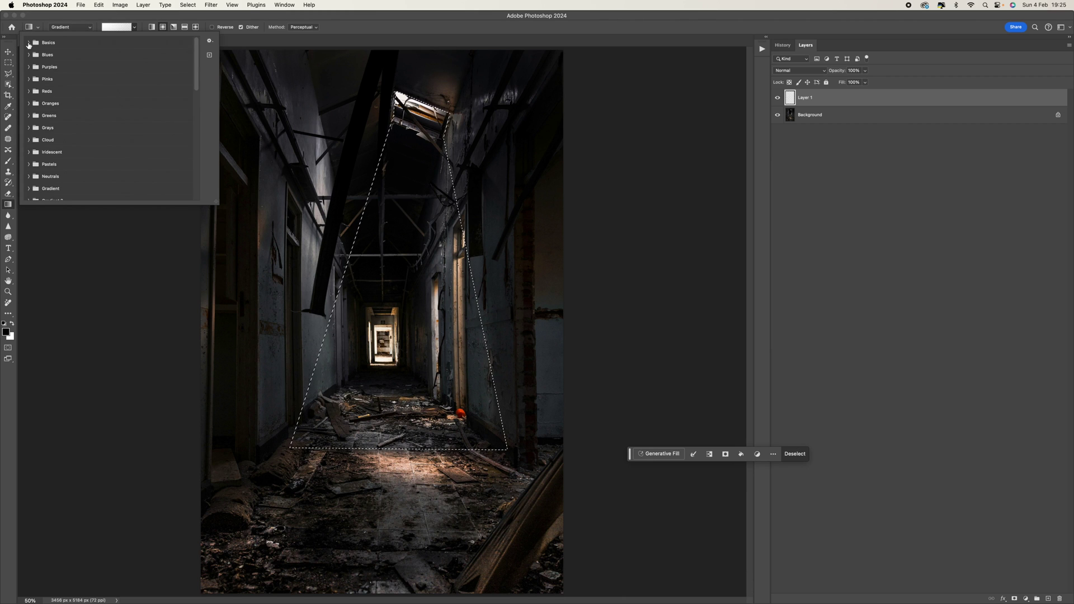
pyautogui.click(28, 43)
pyautogui.click(53, 55)
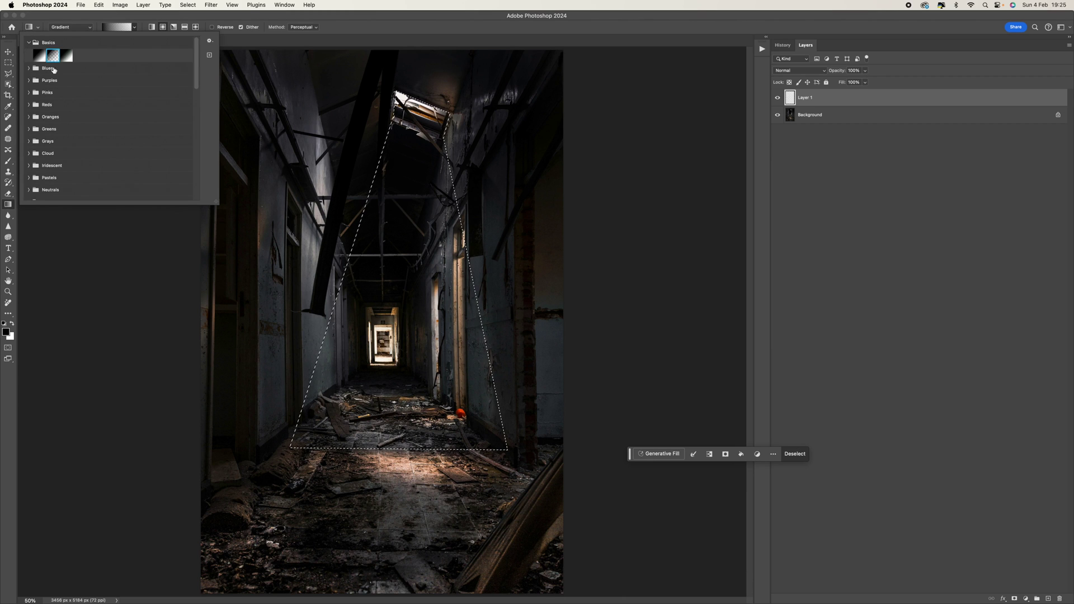
pyautogui.click(130, 18)
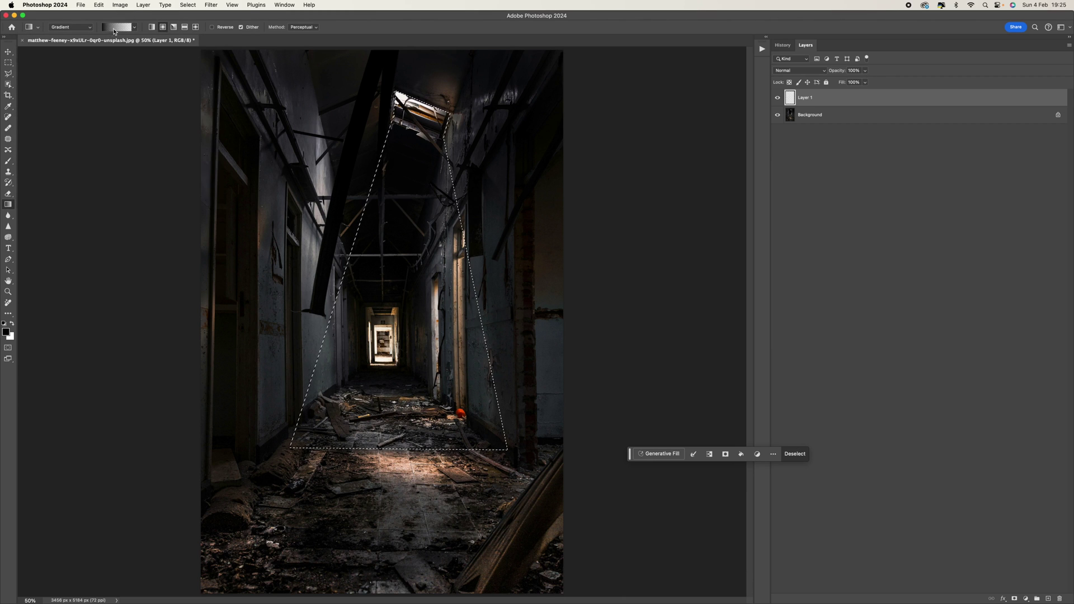
pyautogui.click(13, 325)
pyautogui.moveTo(418, 103); pyautogui.dragTo(325, 601)
pyautogui.press('super+minus')
pyautogui.press('super+minus')
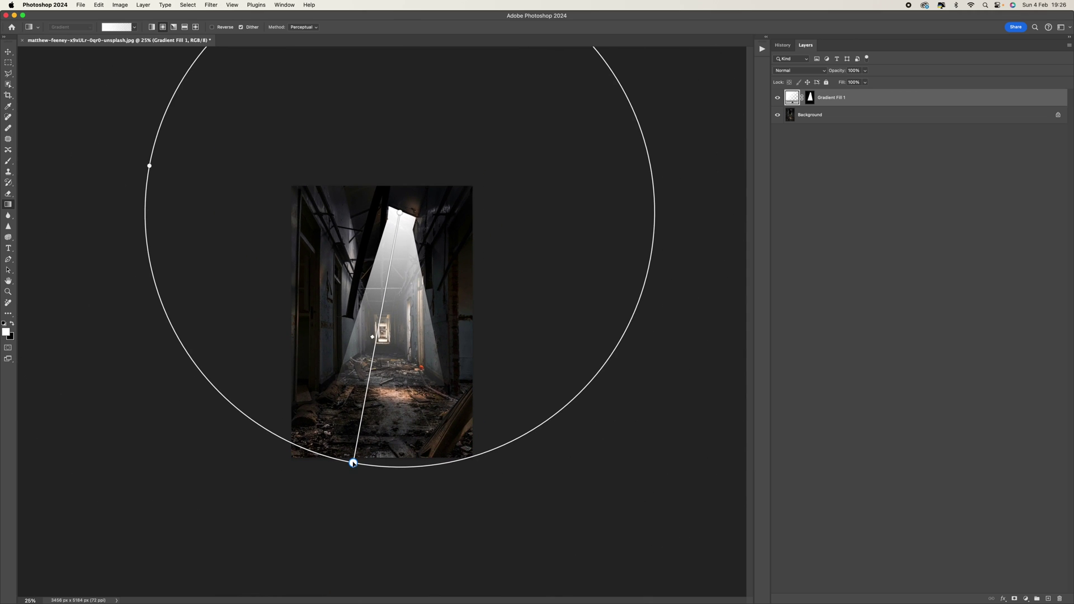
pyautogui.moveTo(352, 463); pyautogui.dragTo(343, 499)
pyautogui.press('super+plus')
pyautogui.press('super+plus')
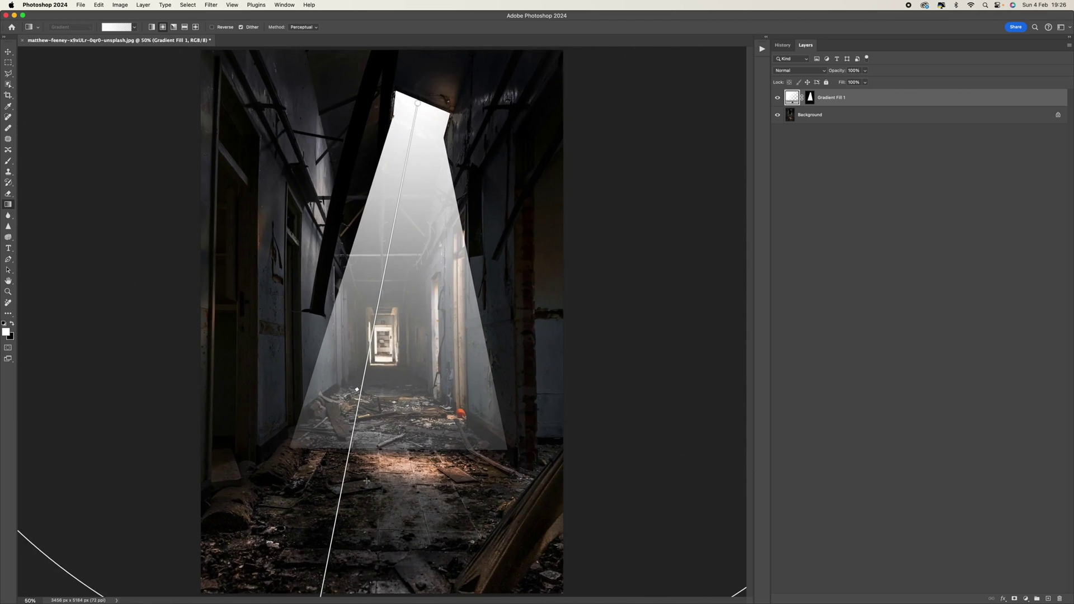
# Step: Apply Filter > Blur Gallery > Field Blur to Gradient Fill 1, converting it to a smart object
pyautogui.click(210, 5)
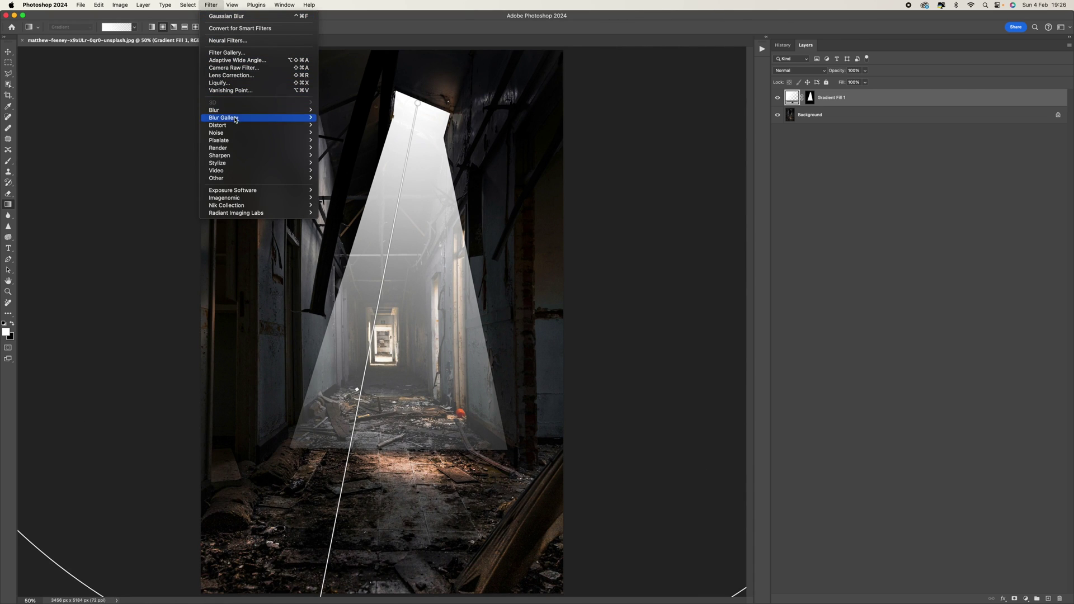
pyautogui.moveTo(236, 118)
pyautogui.click(349, 119)
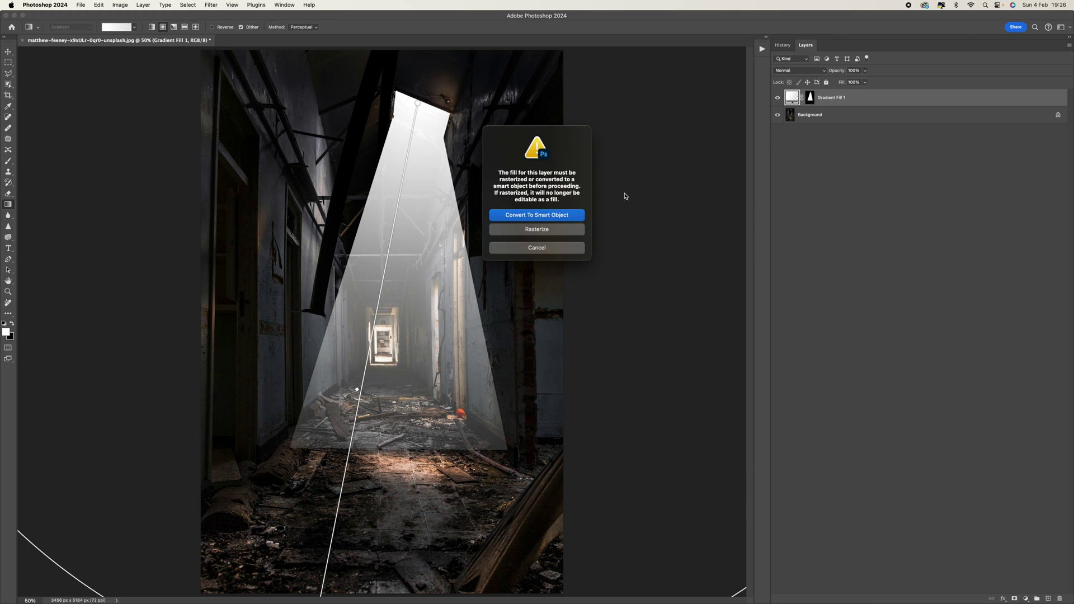
pyautogui.click(558, 218)
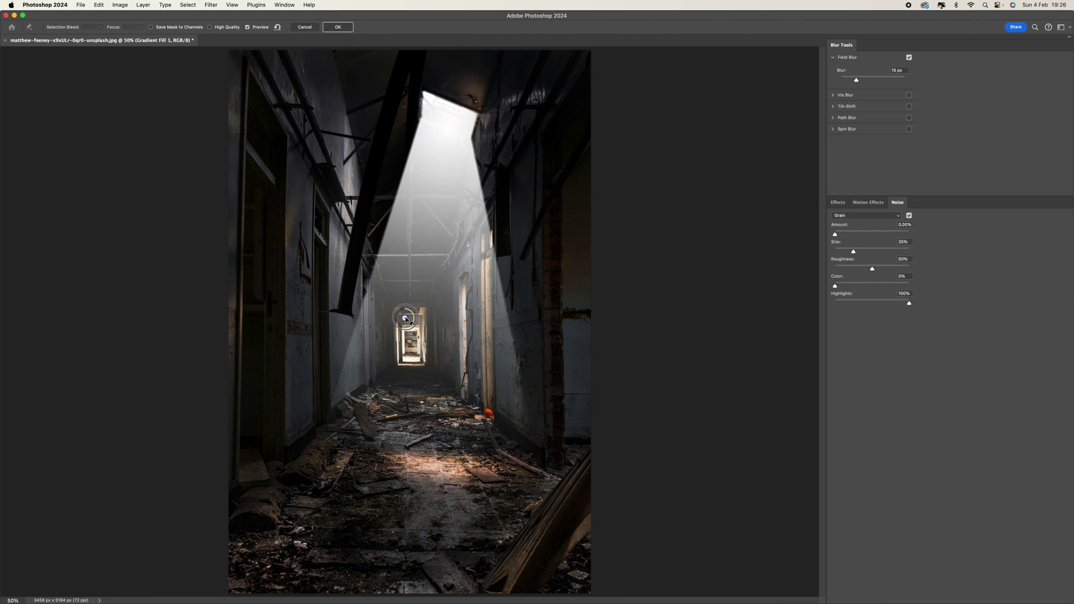
# Step: Move the Field Blur pin up into the light shaft and tune its strength near the roof window
pyautogui.moveTo(409, 320); pyautogui.dragTo(442, 156)
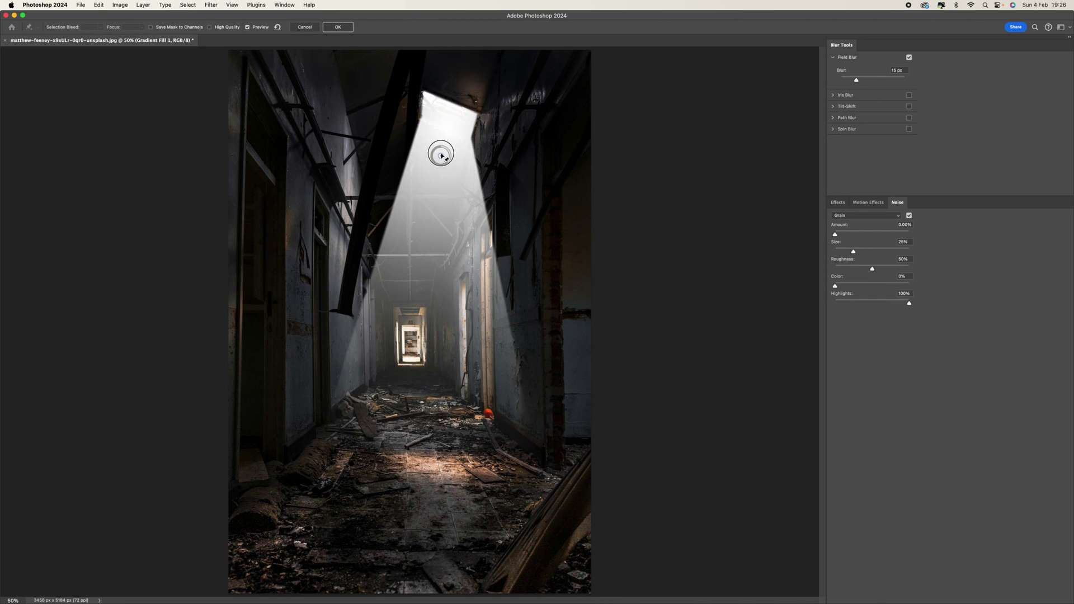
pyautogui.moveTo(447, 161); pyautogui.dragTo(438, 151)
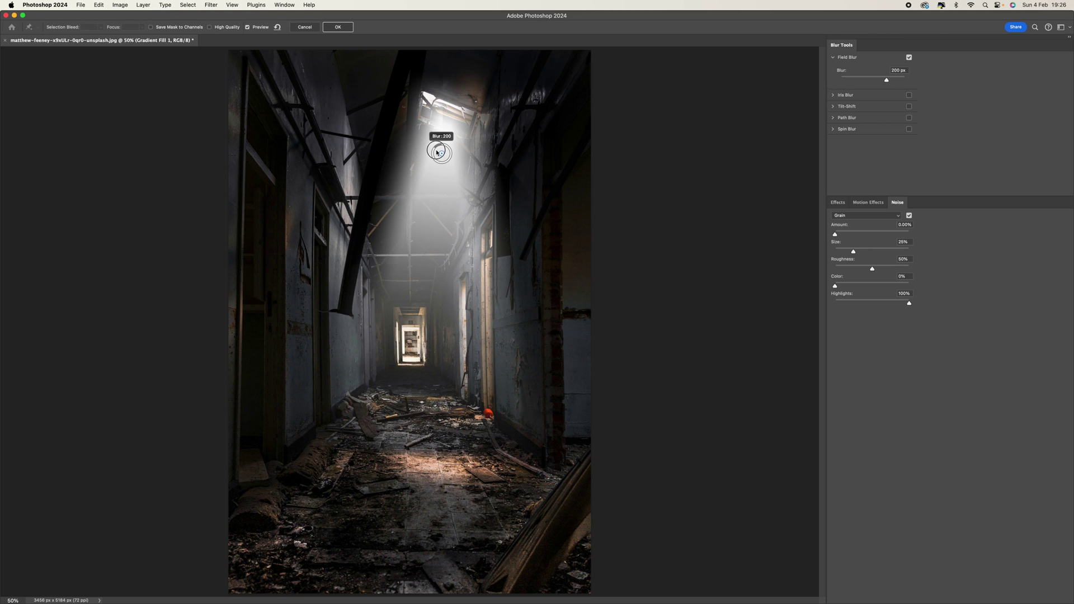
pyautogui.moveTo(436, 152); pyautogui.dragTo(437, 152)
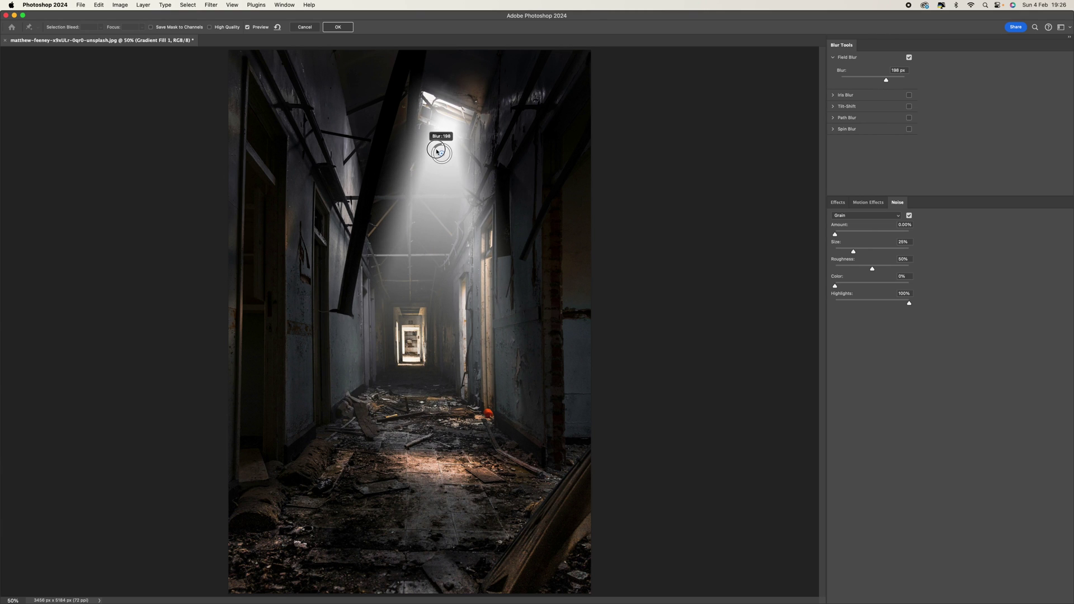
pyautogui.moveTo(437, 151)
pyautogui.mouseDown()
pyautogui.moveTo(435, 163)
pyautogui.moveTo(450, 162)
pyautogui.moveTo(431, 158)
pyautogui.moveTo(430, 170)
pyautogui.moveTo(434, 156)
pyautogui.mouseUp()
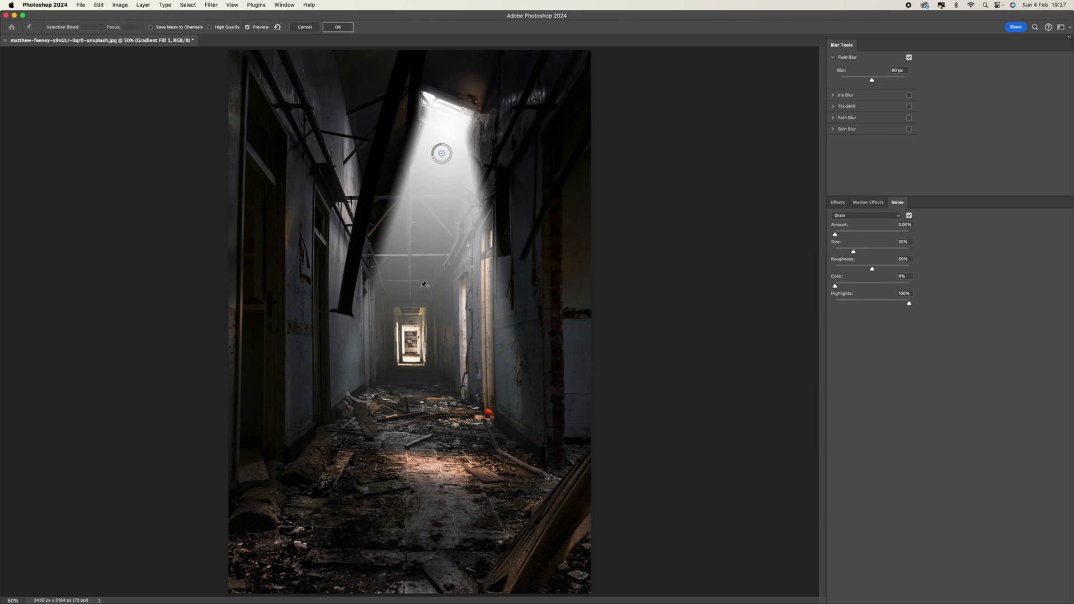
# Step: Add mid-corridor and right-wall blur pins with stronger blur, then toggle the beam to compare
pyautogui.click(406, 285)
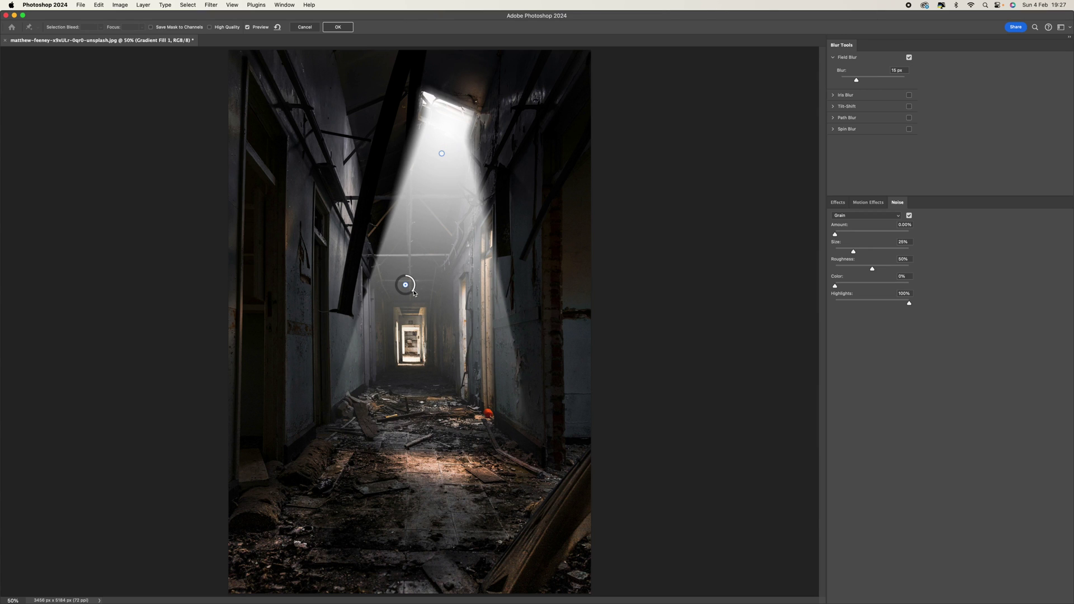
pyautogui.moveTo(413, 292); pyautogui.dragTo(400, 286)
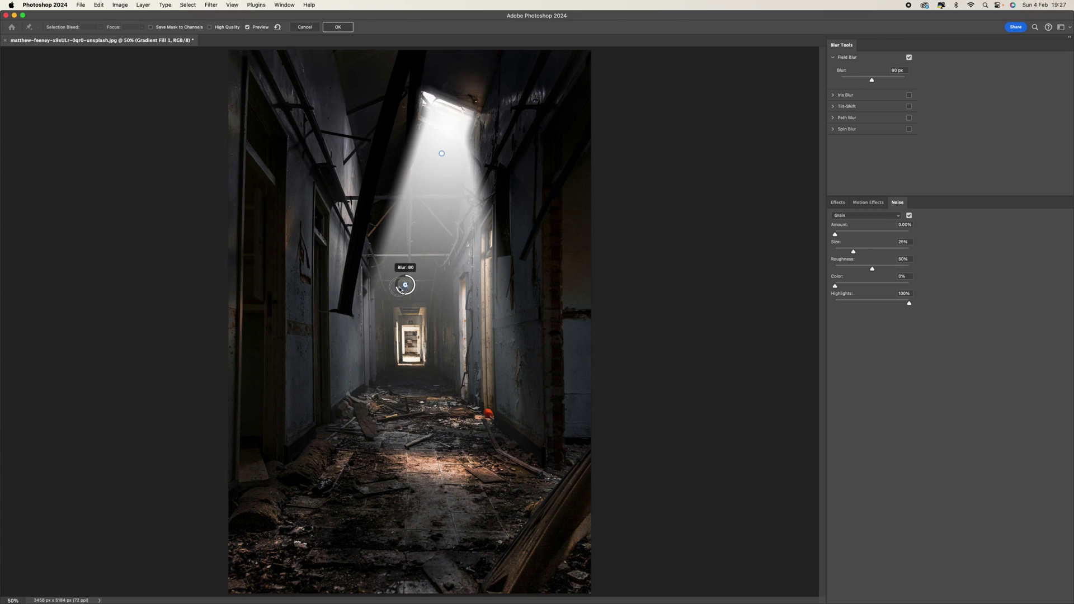
pyautogui.moveTo(401, 286); pyautogui.dragTo(401, 286)
pyautogui.click(487, 322)
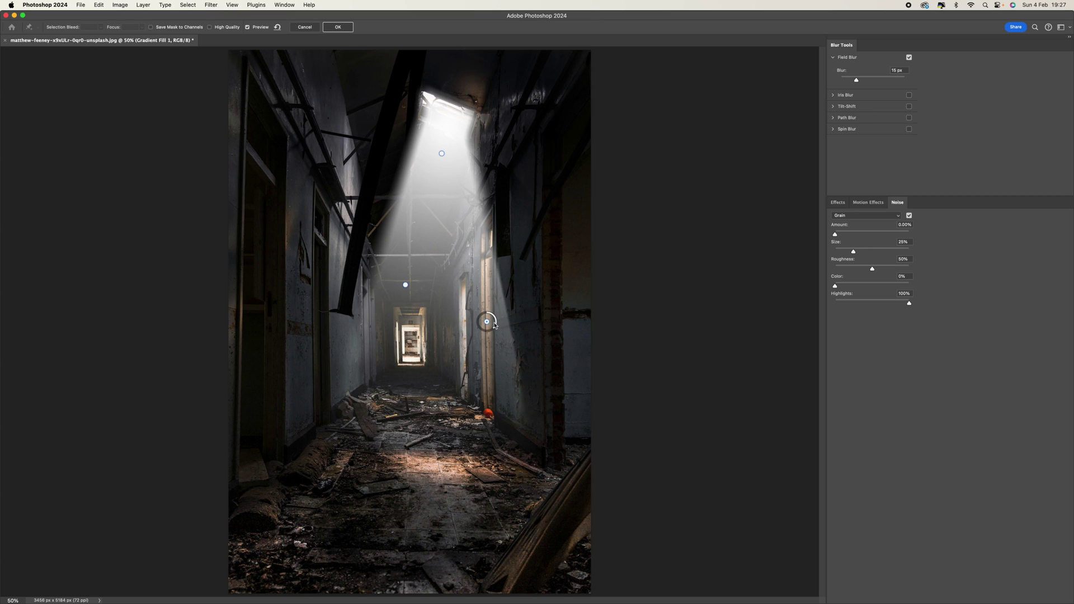
pyautogui.moveTo(495, 328); pyautogui.dragTo(473, 324)
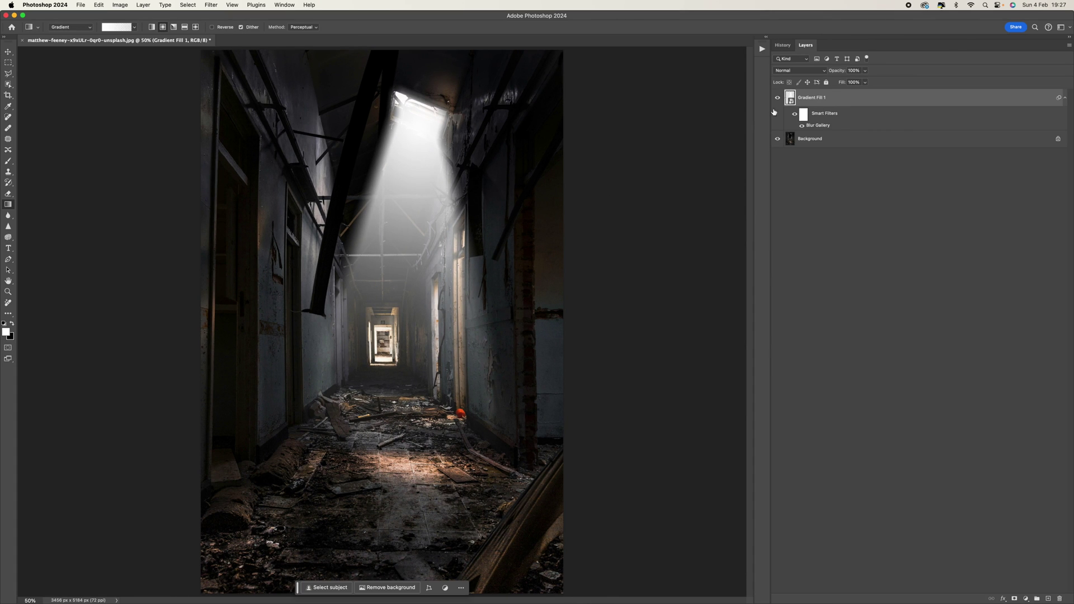
pyautogui.click(777, 99)
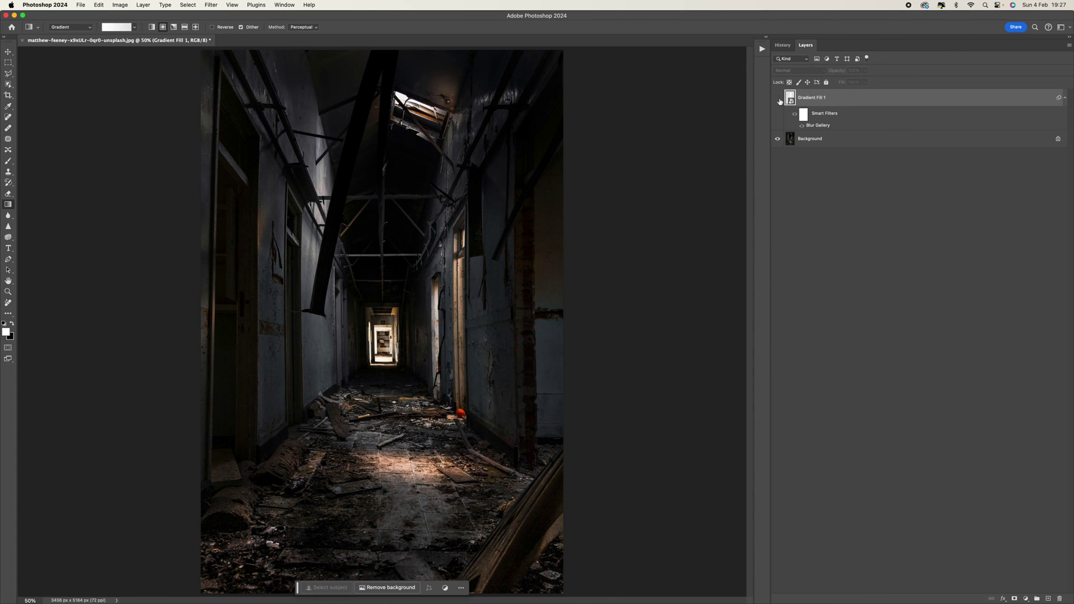
pyautogui.click(778, 99)
pyautogui.click(778, 99)
pyautogui.click(778, 99)
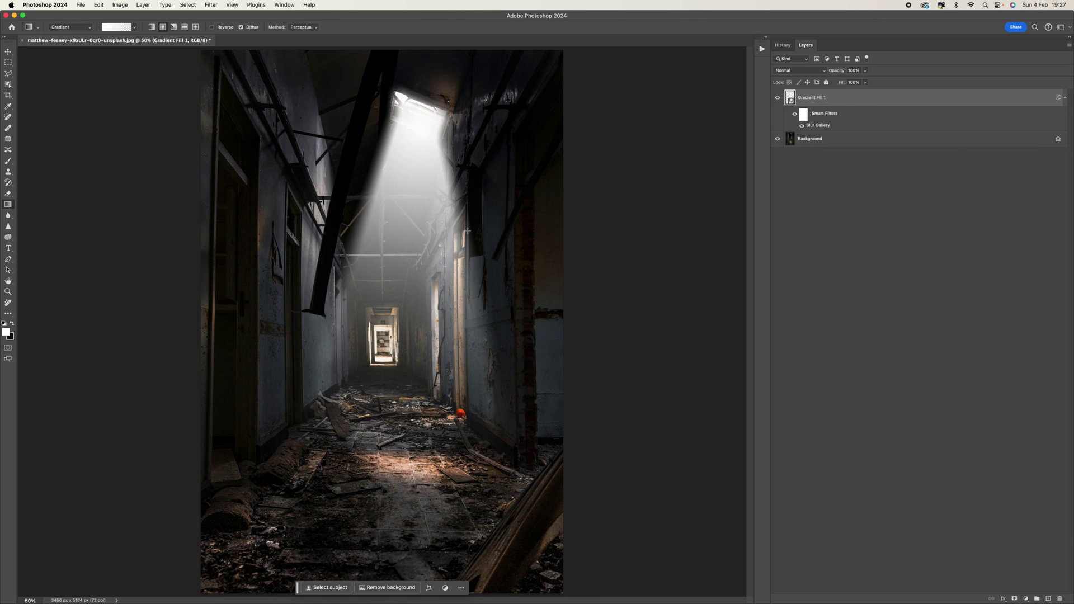
pyautogui.click(779, 102)
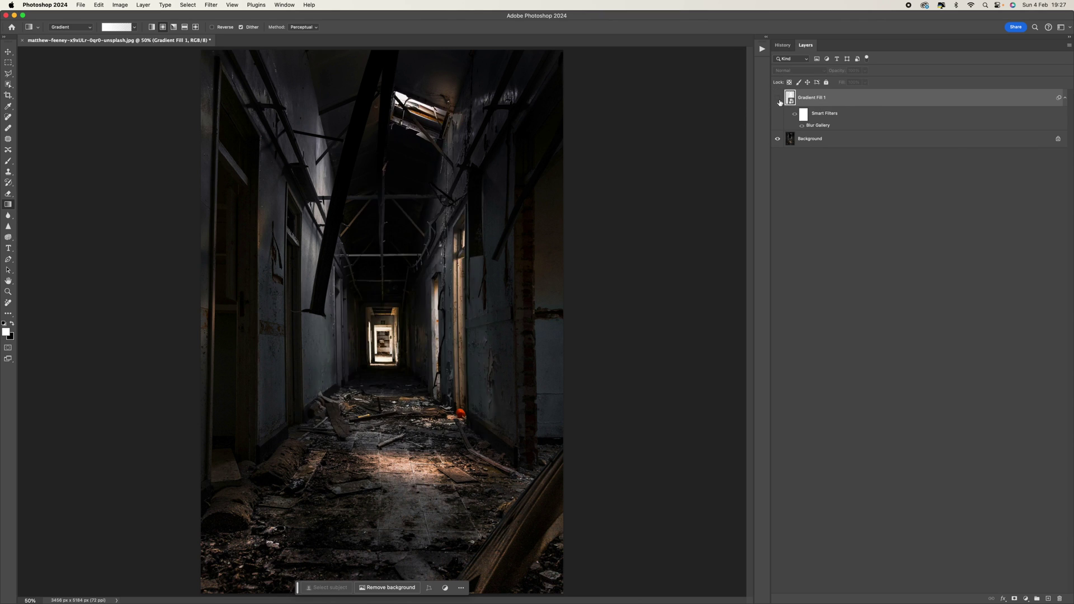
pyautogui.click(779, 101)
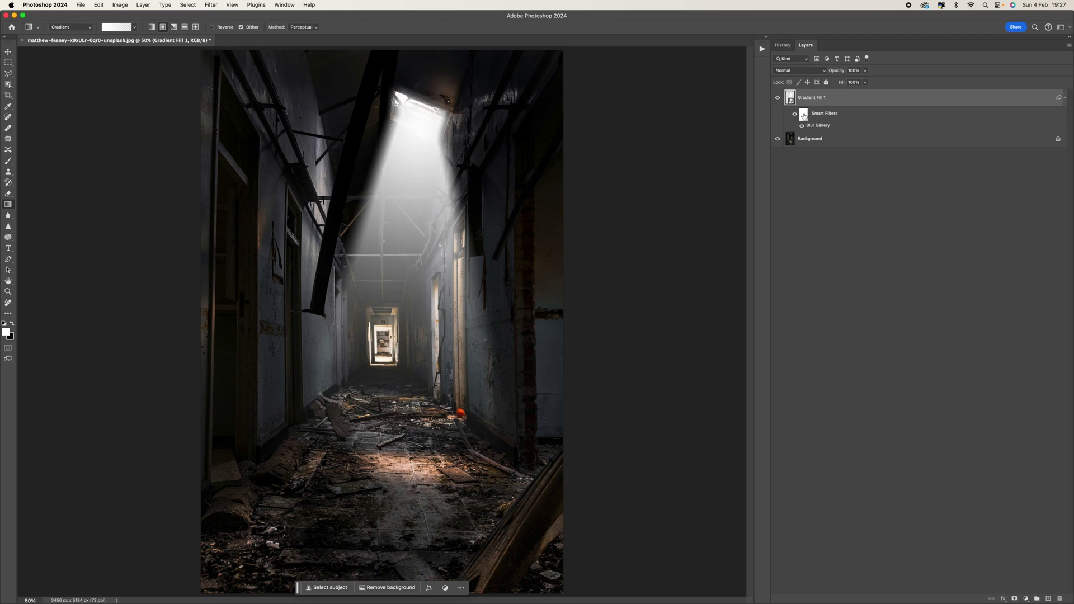
pyautogui.doubleClick(803, 115)
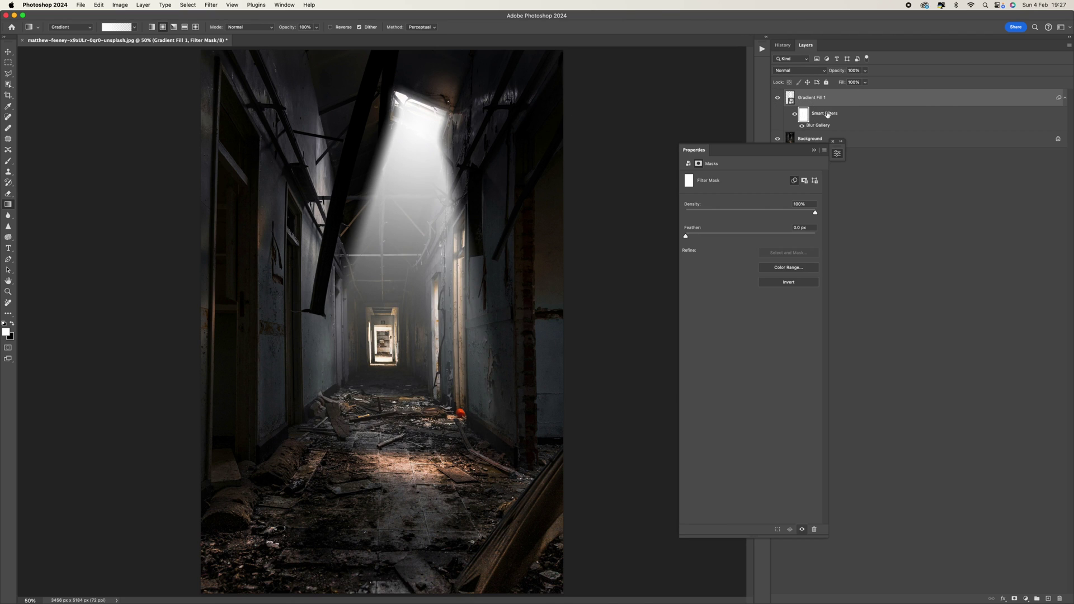
# Step: Reopen the Field Blur smart filter, reposition the upper pin at 137 px blur, and reapply
pyautogui.doubleClick(817, 124)
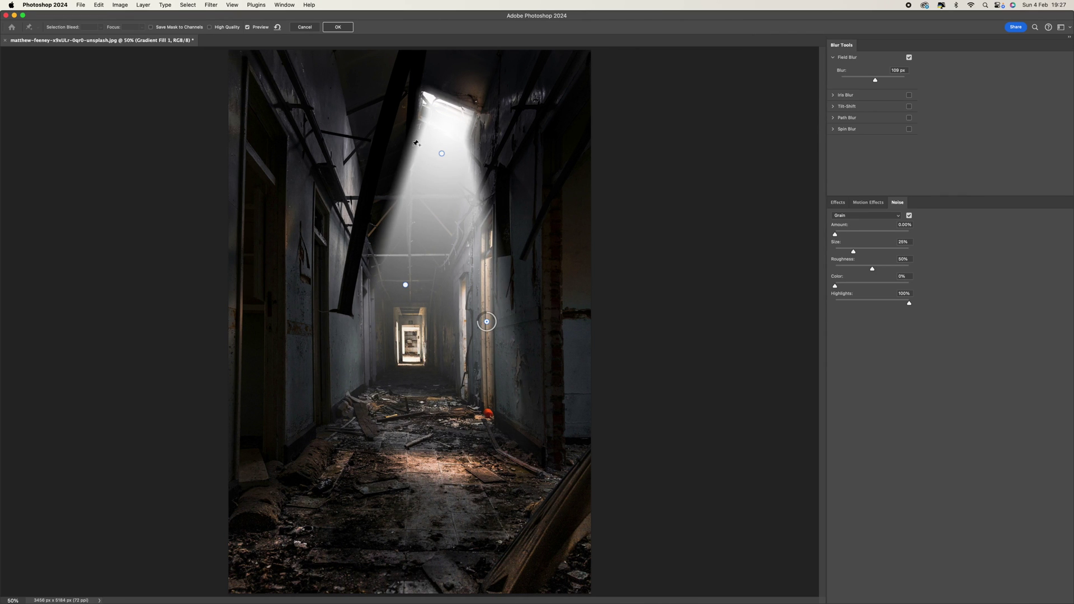
pyautogui.moveTo(442, 157)
pyautogui.mouseDown()
pyautogui.moveTo(421, 155)
pyautogui.moveTo(437, 178)
pyautogui.mouseUp()
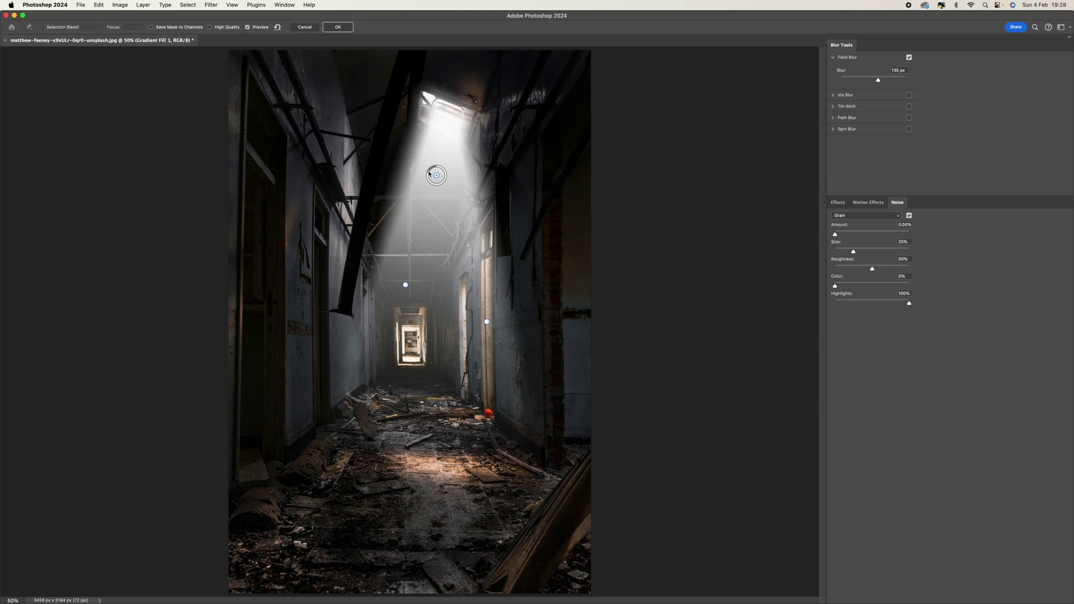
pyautogui.moveTo(439, 178); pyautogui.dragTo(416, 144)
pyautogui.click(453, 161)
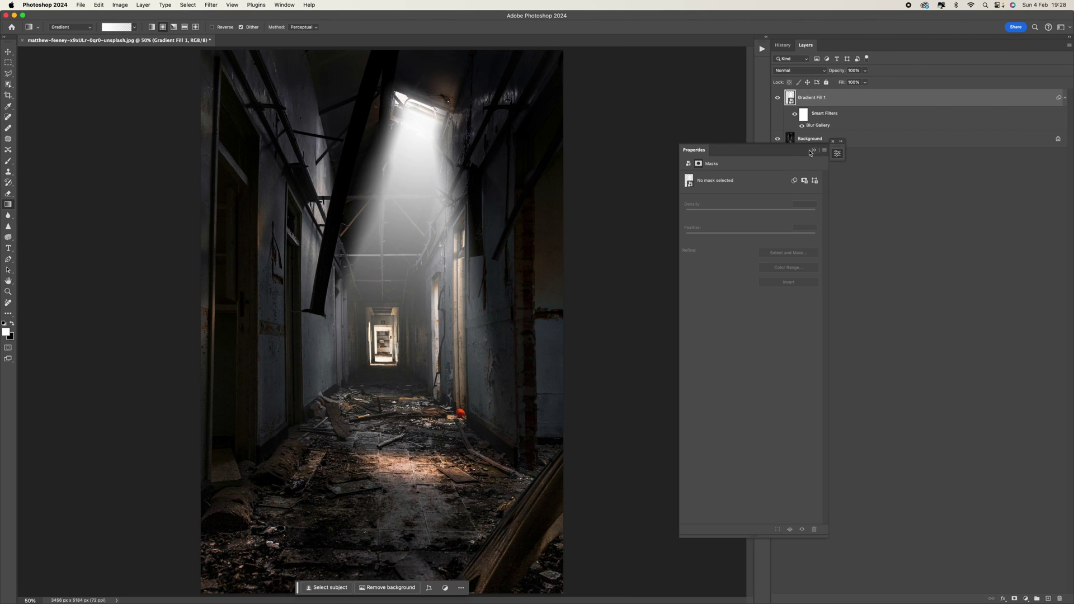
# Step: Close the mask Properties panel and choose a 3 px Soft Round brush
pyautogui.click(814, 150)
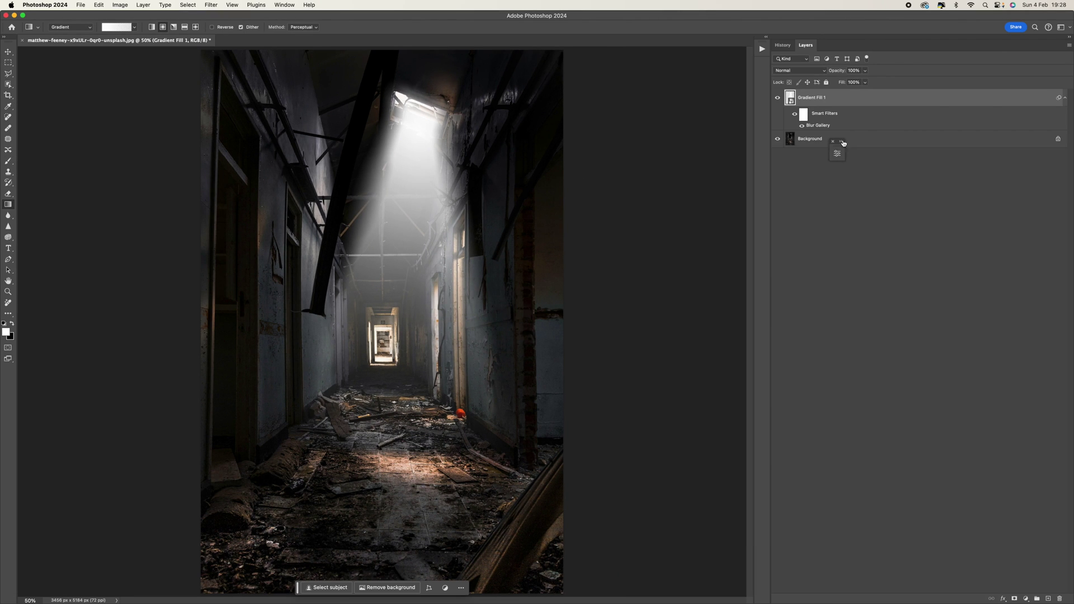
pyautogui.click(833, 142)
pyautogui.click(9, 162)
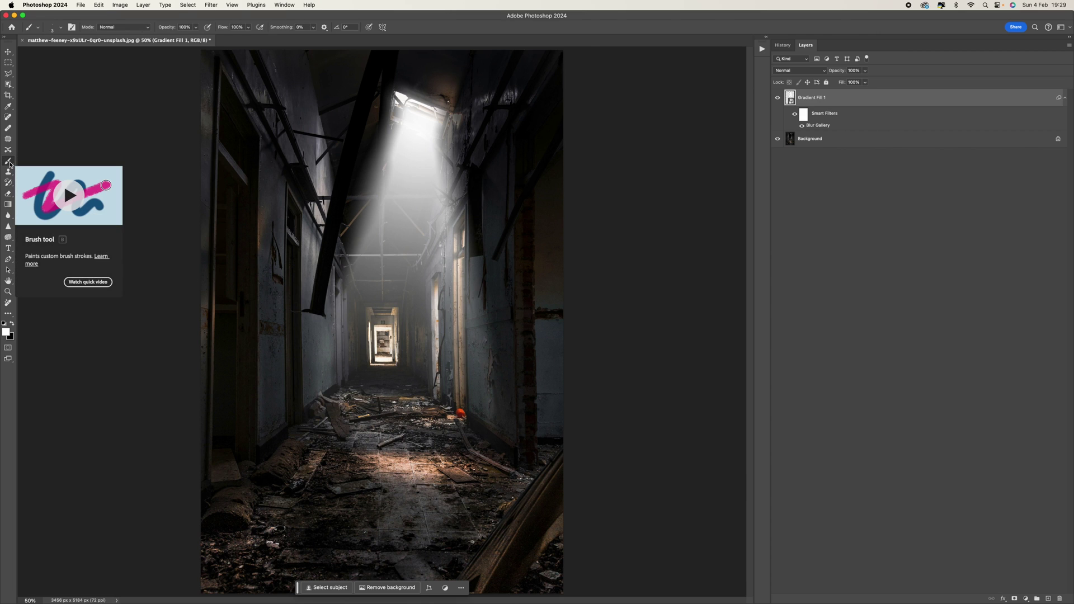
pyautogui.click(60, 31)
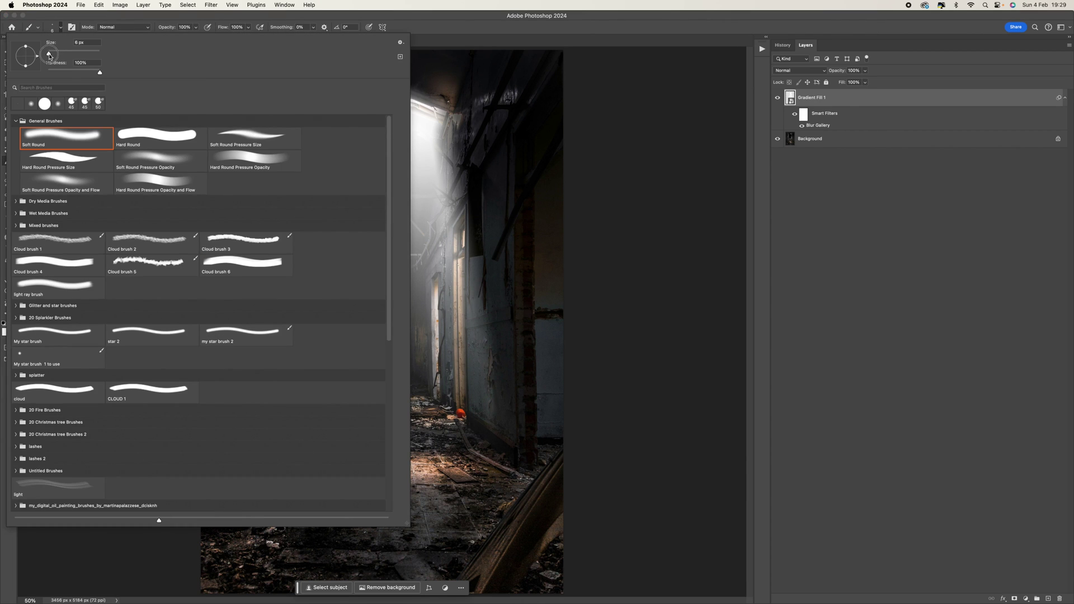
pyautogui.moveTo(50, 56); pyautogui.dragTo(49, 56)
pyautogui.click(71, 28)
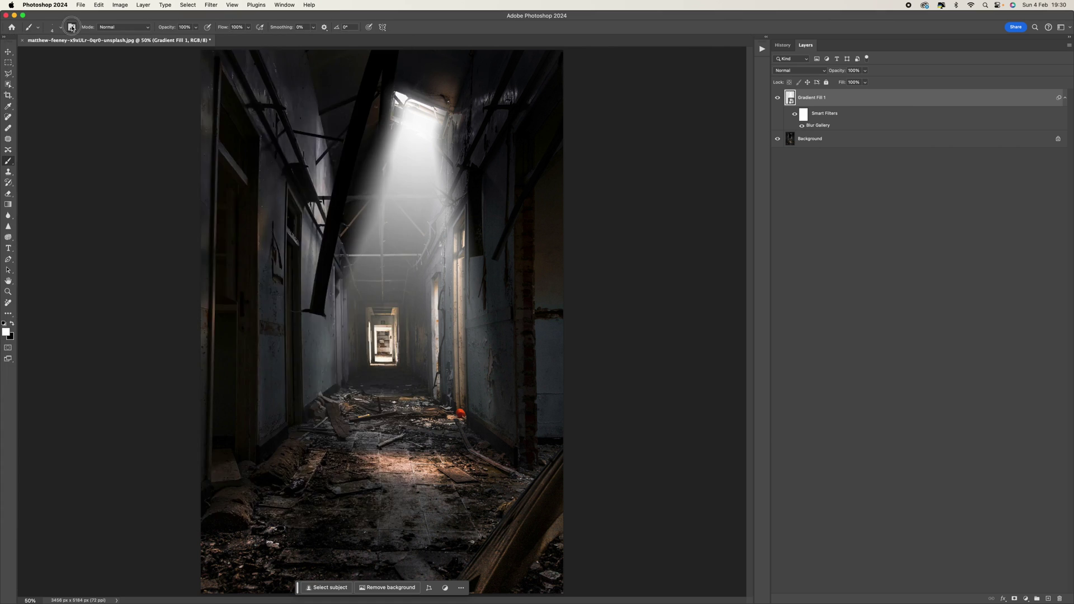
pyautogui.click(71, 27)
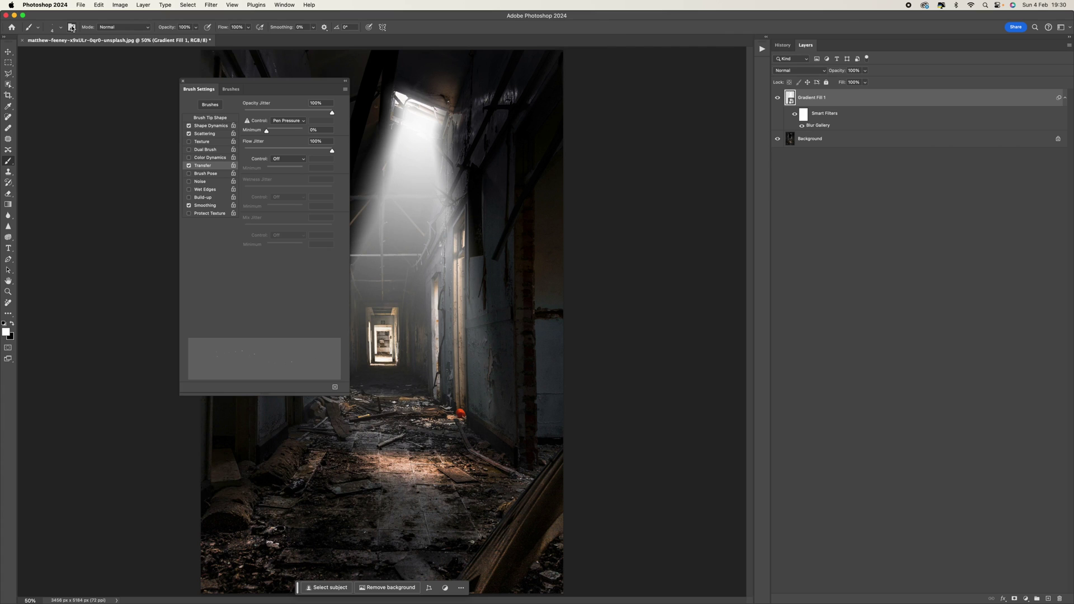
# Step: Set the brush's Shape Dynamics angle jitter to 78% and roundness jitter to 54%
pyautogui.click(201, 127)
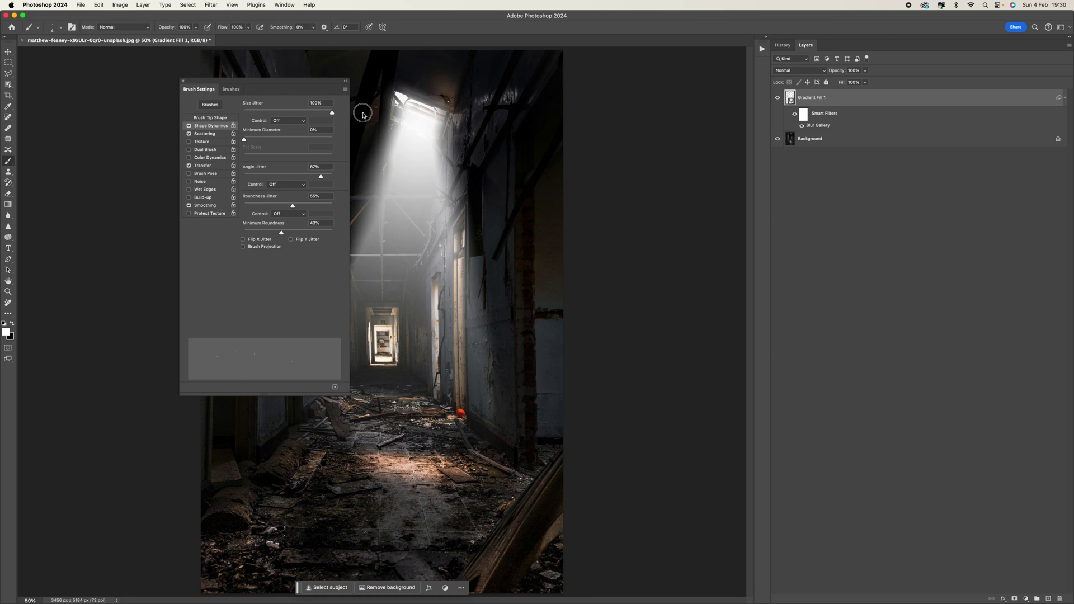
pyautogui.moveTo(320, 177)
pyautogui.mouseDown()
pyautogui.moveTo(274, 178)
pyautogui.moveTo(314, 180)
pyautogui.mouseUp()
pyautogui.moveTo(292, 206); pyautogui.dragTo(283, 234)
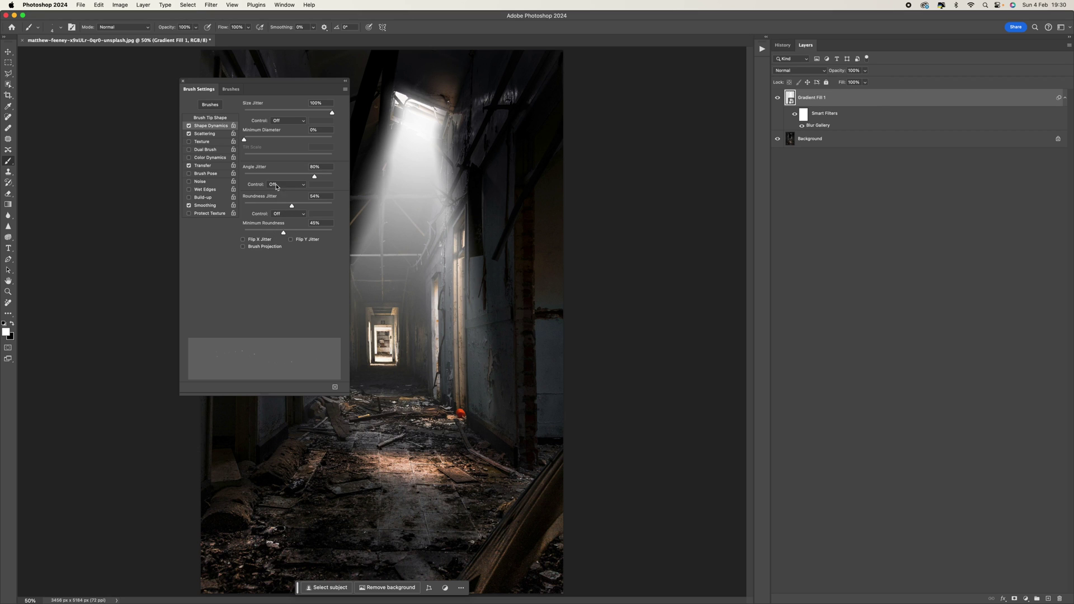
pyautogui.click(212, 136)
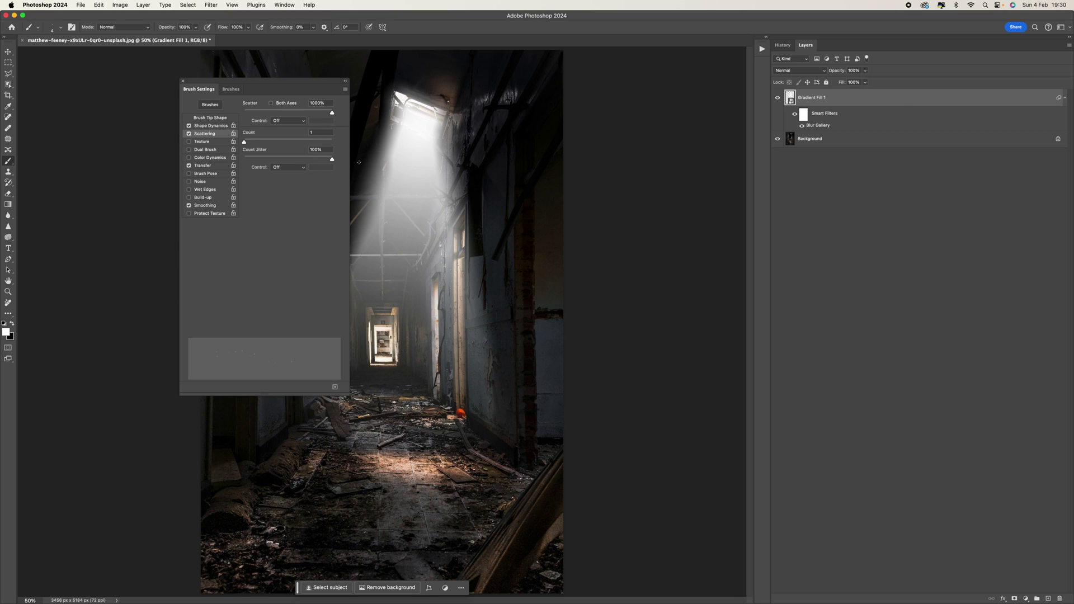
# Step: Set Transfer opacity jitter to 80%, turn off Smoothing, and close Brush Settings
pyautogui.click(210, 167)
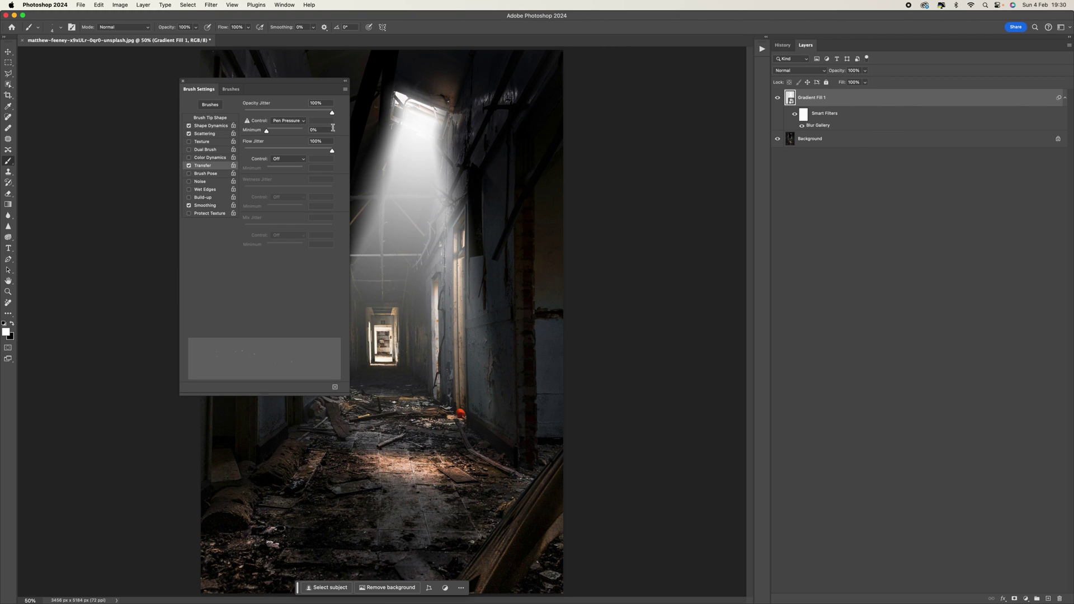
pyautogui.moveTo(332, 114); pyautogui.dragTo(379, 114)
pyautogui.click(219, 206)
pyautogui.click(183, 82)
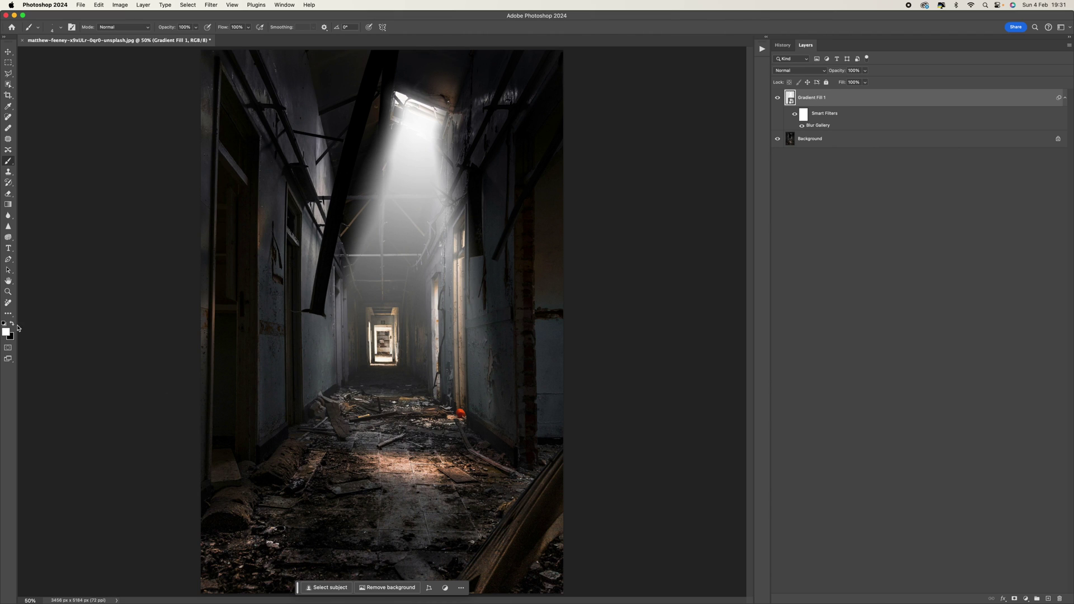
pyautogui.press('x')
pyautogui.press(']')
pyautogui.press(']')
pyautogui.press(']')
pyautogui.press('super+alt+shift+n')
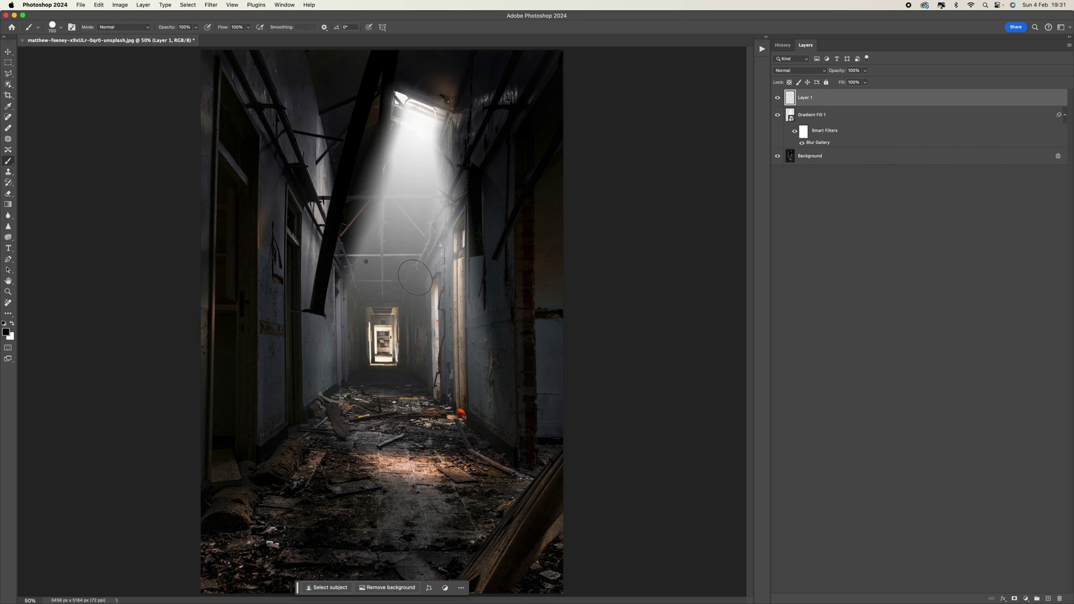
pyautogui.click(397, 271)
pyautogui.click(391, 240)
pyautogui.click(408, 187)
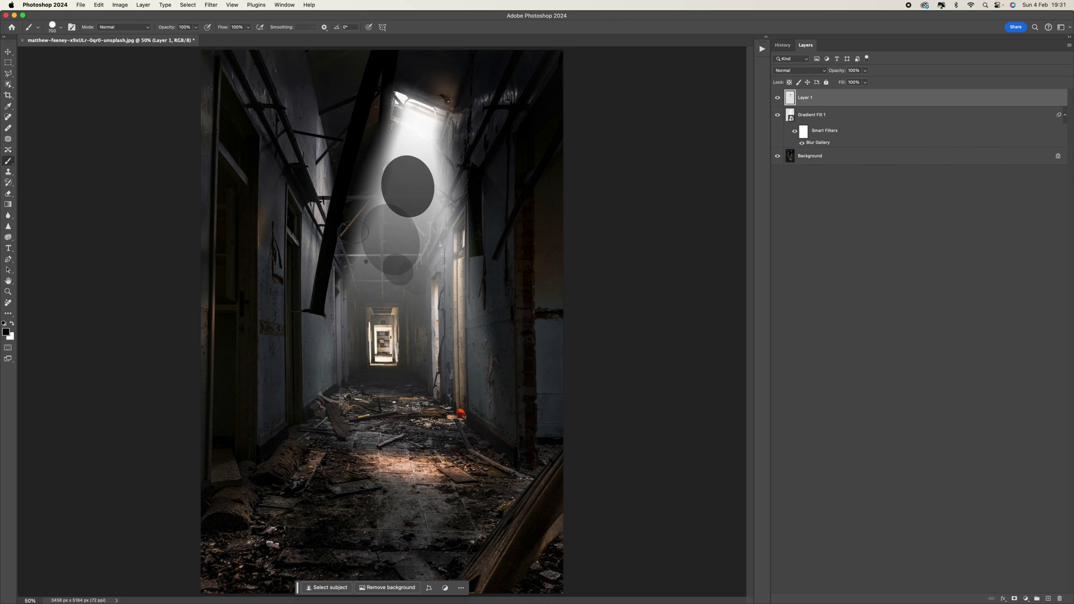
pyautogui.click(346, 244)
pyautogui.click(358, 303)
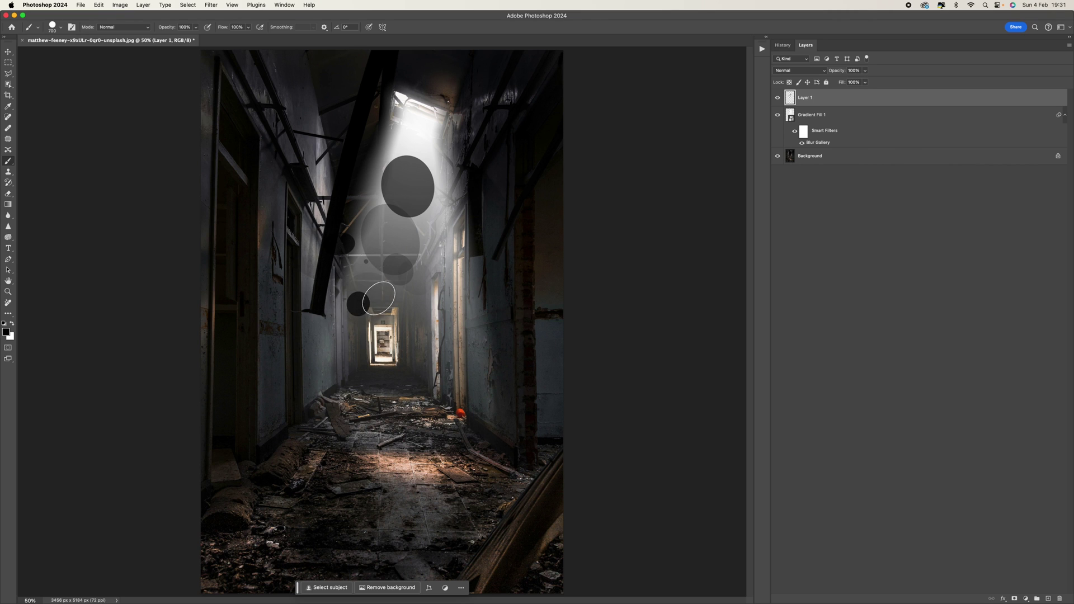
pyautogui.click(405, 301)
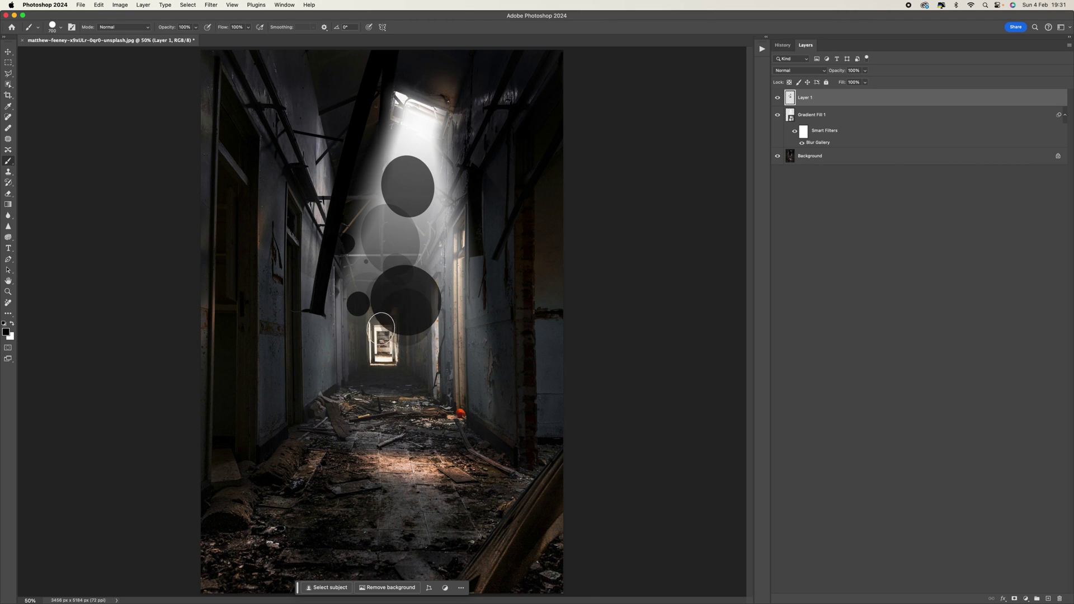
pyautogui.click(365, 333)
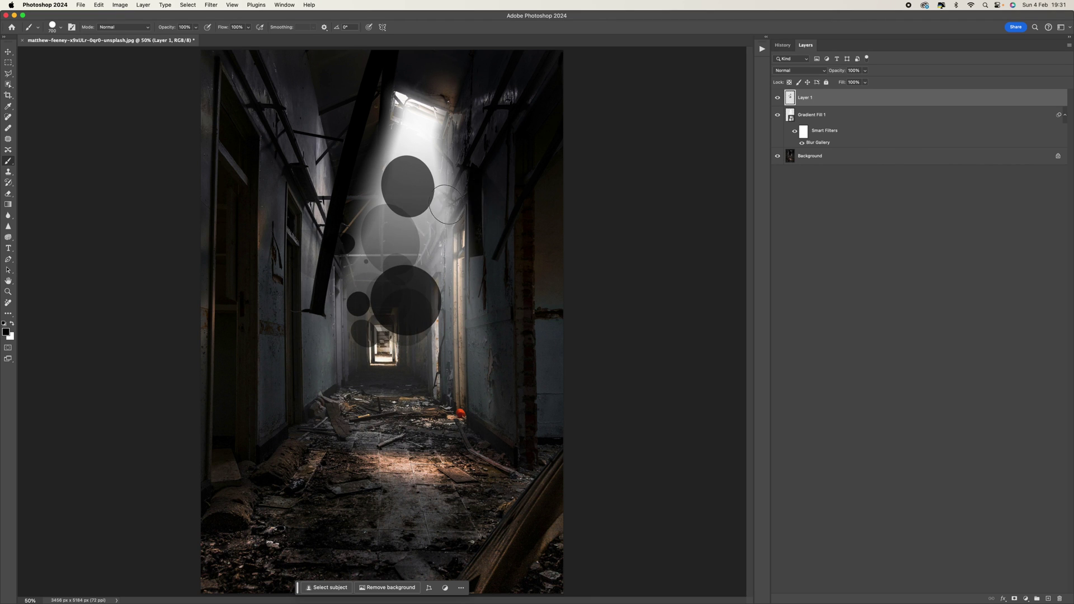
pyautogui.moveTo(427, 151)
pyautogui.mouseDown()
pyautogui.moveTo(367, 145)
pyautogui.moveTo(366, 175)
pyautogui.moveTo(426, 247)
pyautogui.moveTo(437, 281)
pyautogui.moveTo(432, 350)
pyautogui.moveTo(369, 375)
pyautogui.moveTo(304, 379)
pyautogui.moveTo(341, 337)
pyautogui.moveTo(346, 284)
pyautogui.moveTo(408, 289)
pyautogui.mouseUp()
pyautogui.click(475, 319)
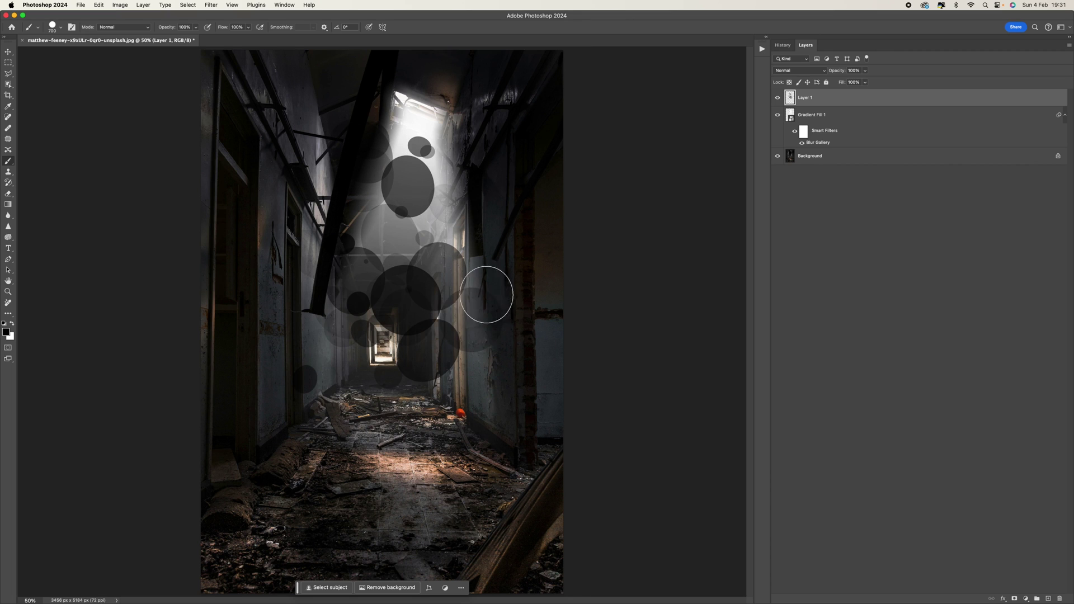
pyautogui.click(491, 231)
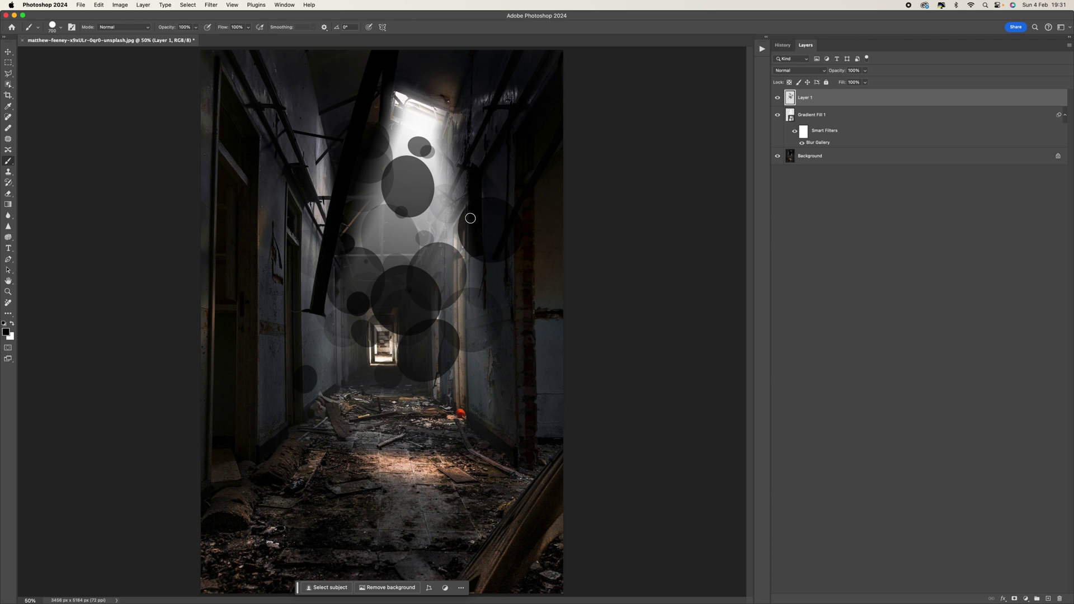
pyautogui.press('super+z')
pyautogui.press('super+z')
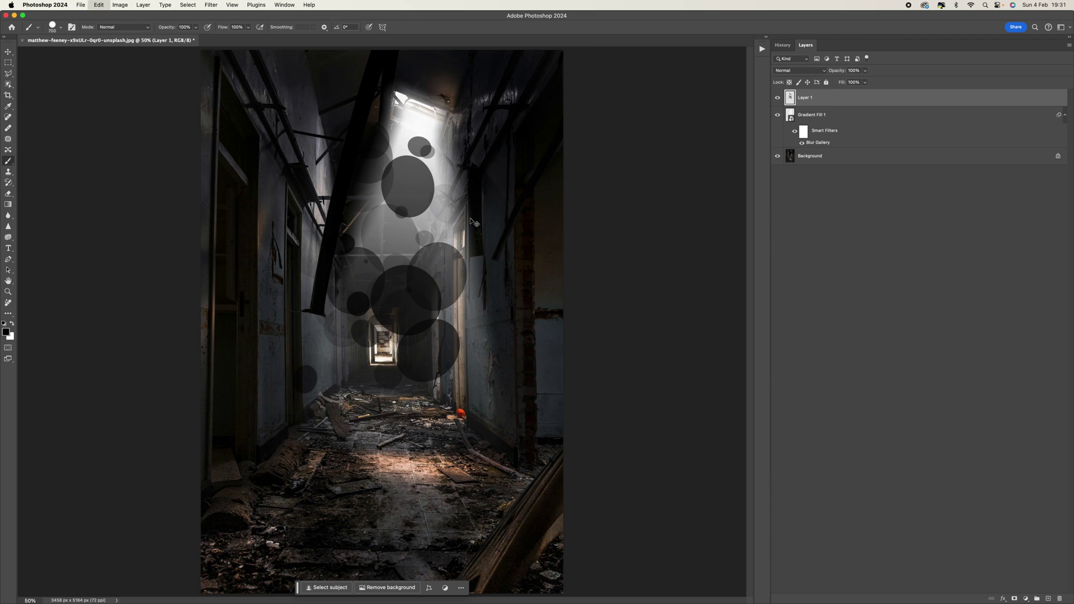
pyautogui.press('super+z')
pyautogui.press('super+z')
pyautogui.press('super+z')
pyautogui.press('super+z')
pyautogui.press('super+z')
pyautogui.press('super+z')
pyautogui.press('super+z')
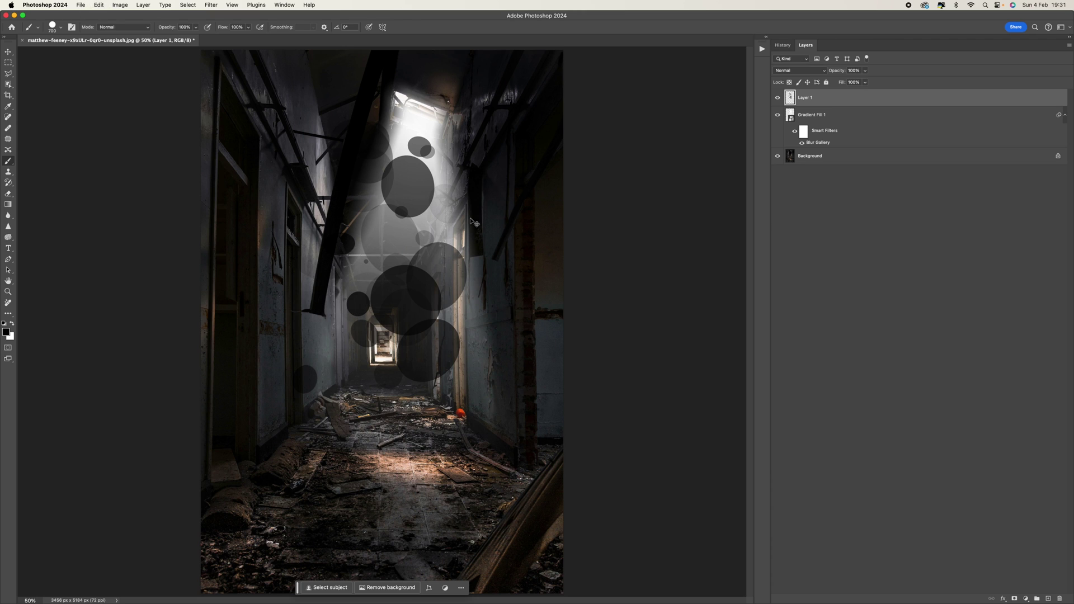
pyautogui.press('super+z')
pyautogui.press('super+z')
pyautogui.press('super+z')
pyautogui.press('super+z')
pyautogui.press('super+z')
pyautogui.press('super+z')
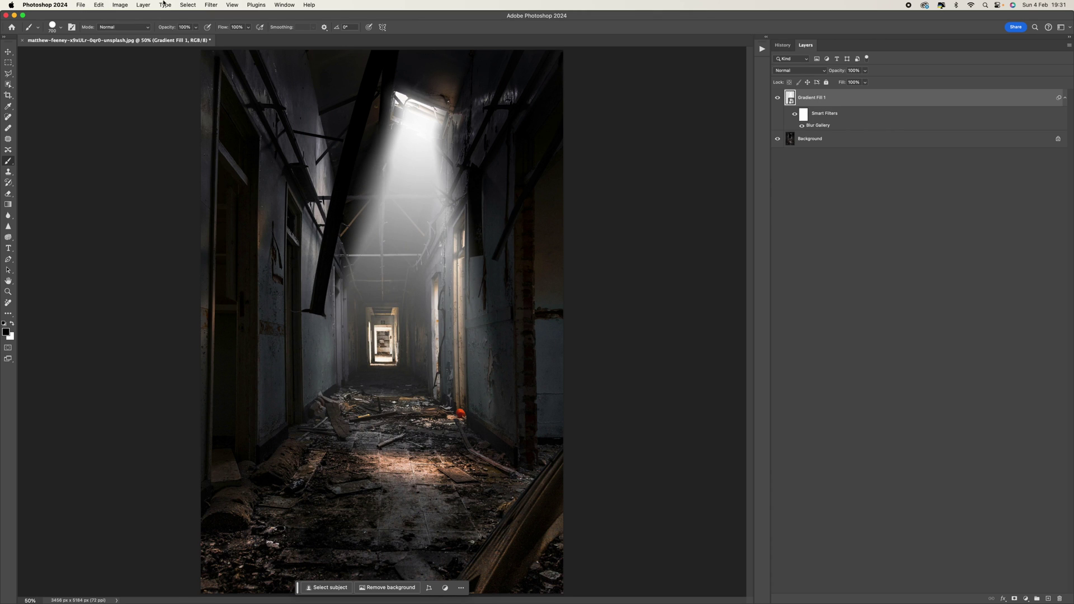
# Step: Shrink the brush to about 4 px, view the image at 100%, and make white the foreground colour
pyautogui.click(60, 26)
pyautogui.moveTo(73, 54); pyautogui.dragTo(49, 56)
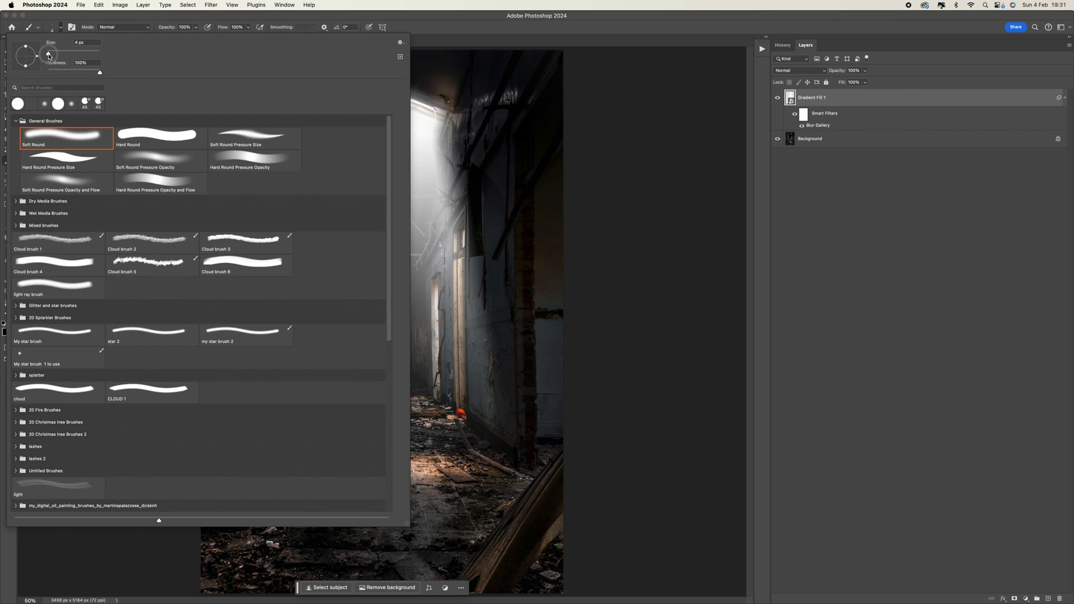
pyautogui.moveTo(49, 56); pyautogui.dragTo(47, 56)
pyautogui.press('Return')
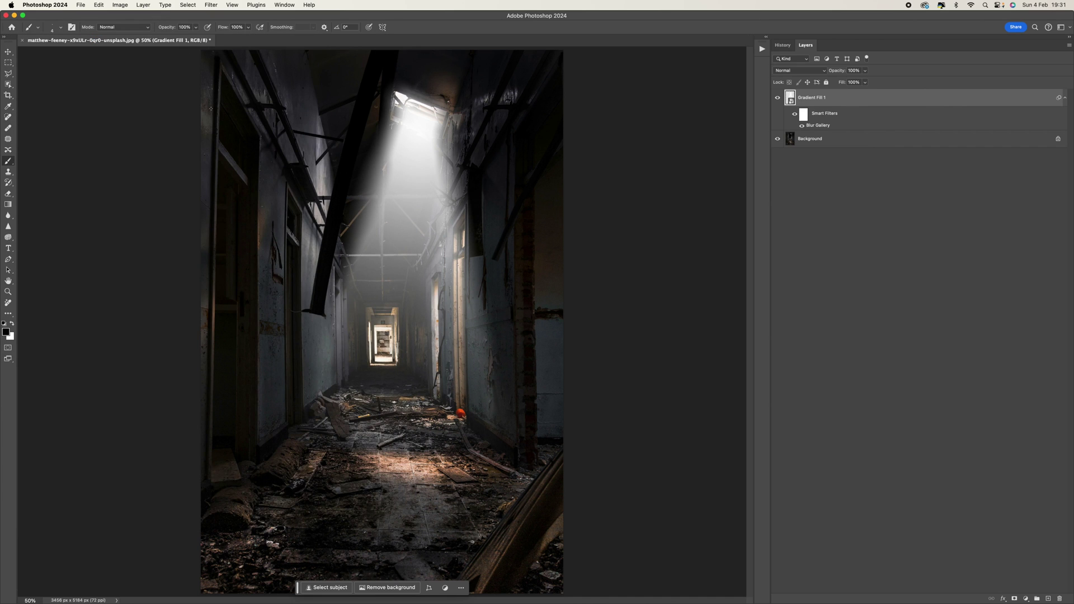
pyautogui.press('super+1')
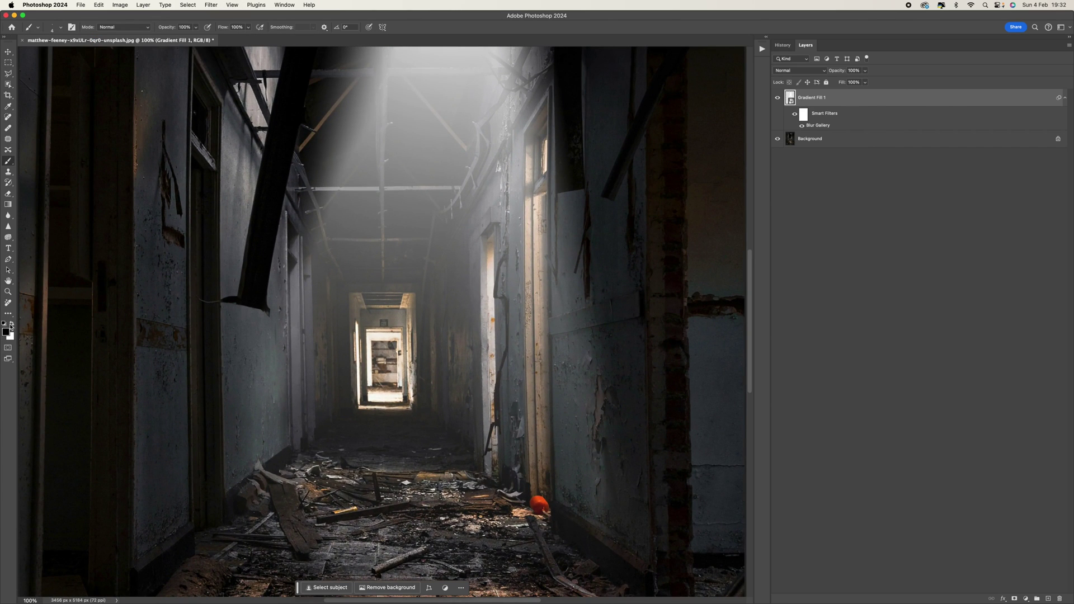
pyautogui.click(11, 325)
pyautogui.scroll(6, 380, 322)
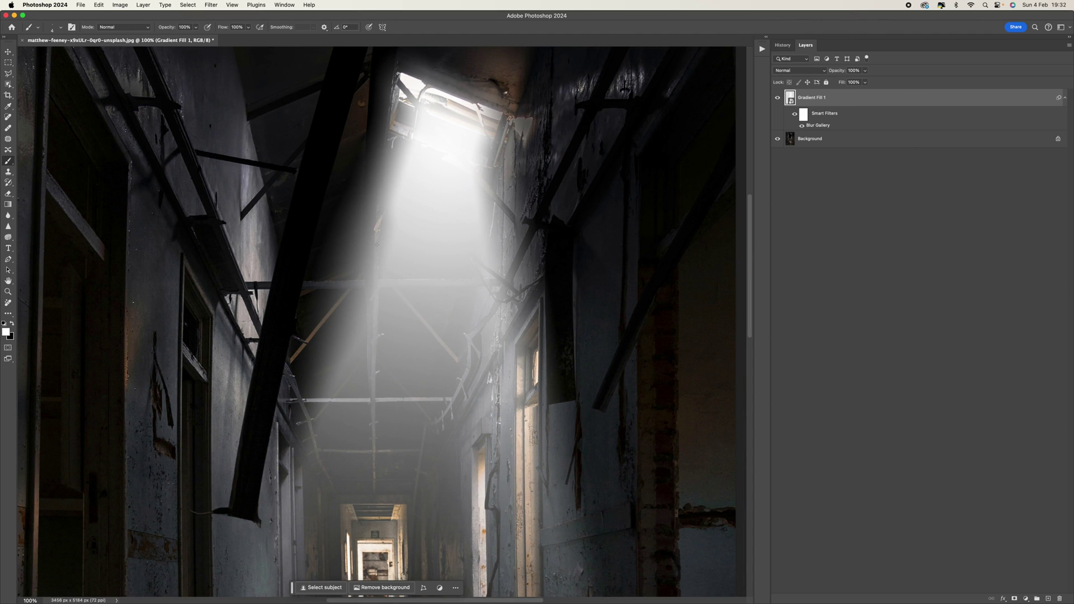
# Step: Create an empty Layer 1 above Gradient Fill 1 with Cmd+Shift+Alt+N
pyautogui.press('super+alt+shift+n')
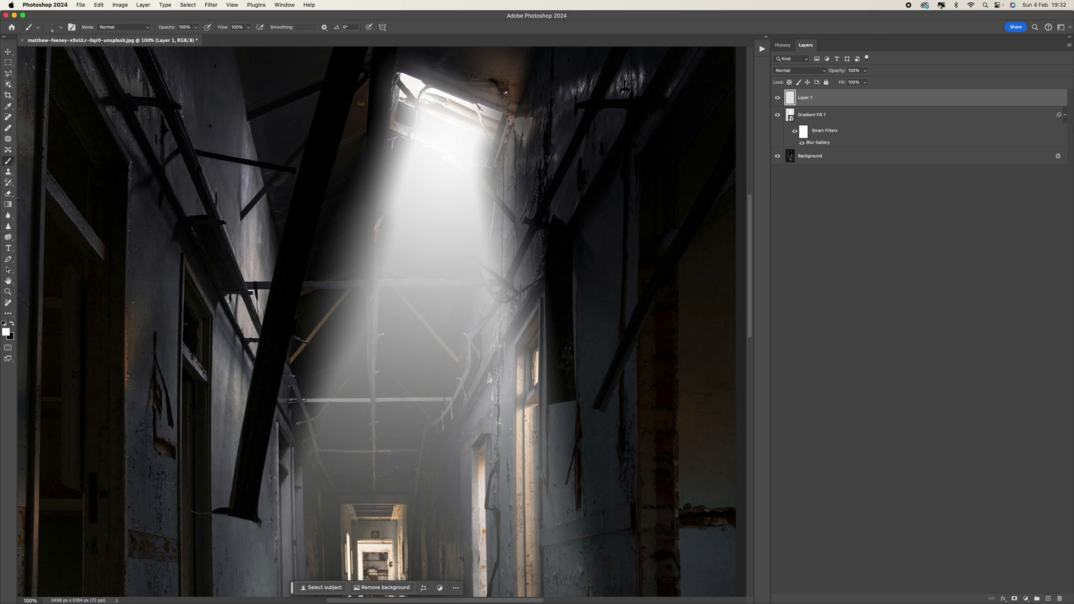
pyautogui.scroll(2, 397, 445)
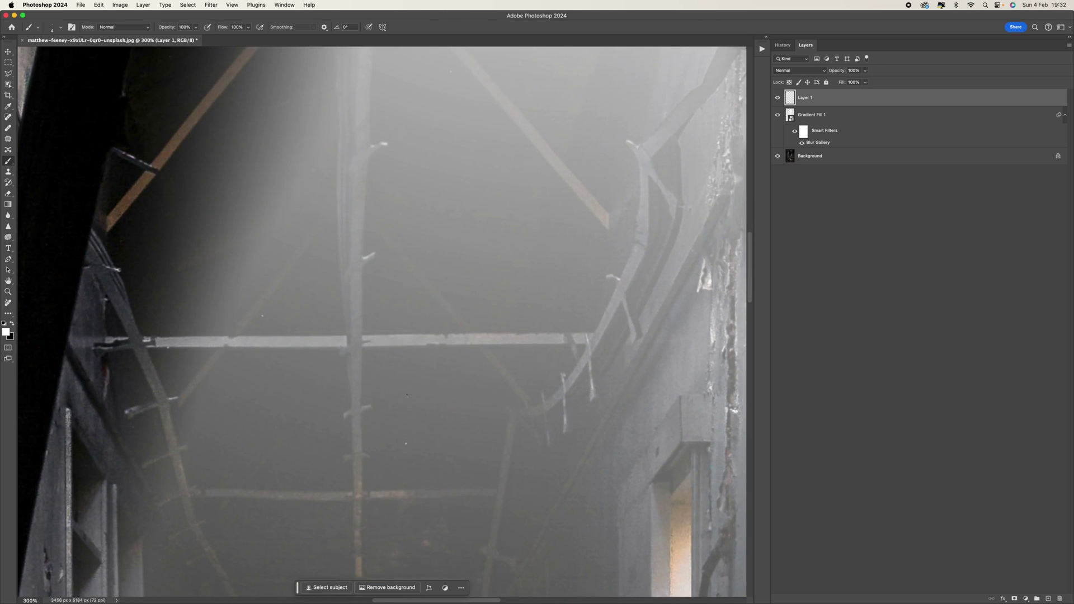
pyautogui.scroll(-4, 323, 457)
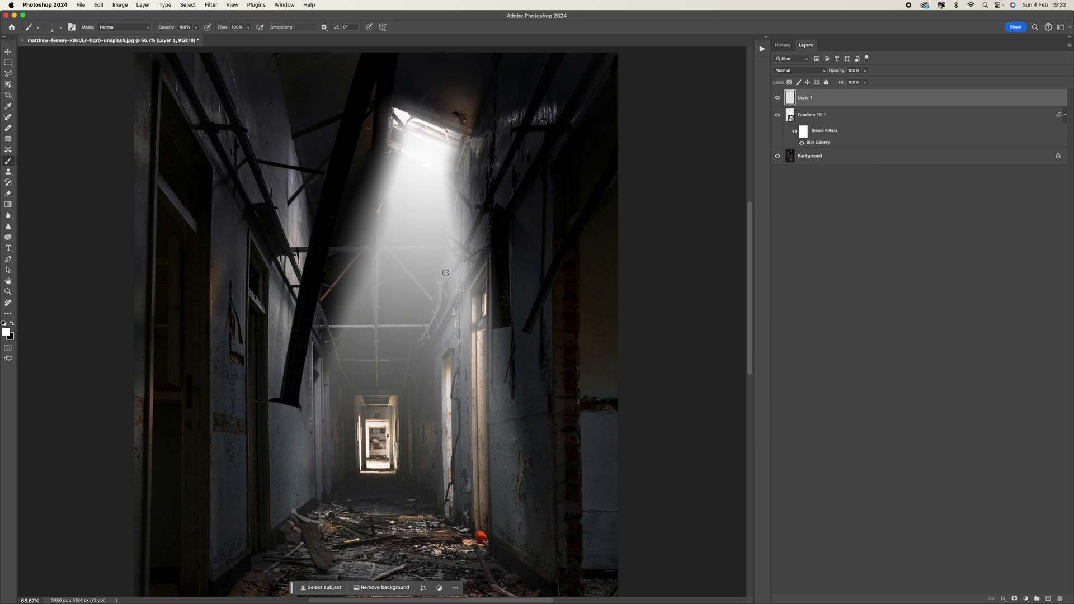
pyautogui.click(61, 28)
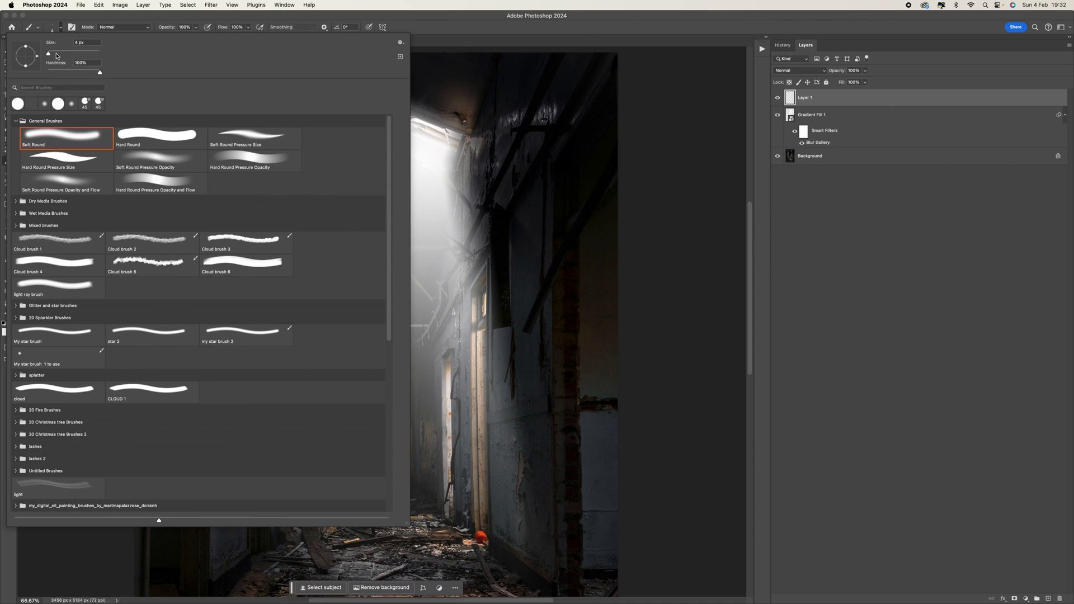
# Step: Set the brush size to 6 px in the brush preset picker
pyautogui.moveTo(48, 56); pyautogui.dragTo(50, 55)
pyautogui.moveTo(51, 55); pyautogui.dragTo(49, 55)
pyautogui.click(154, 23)
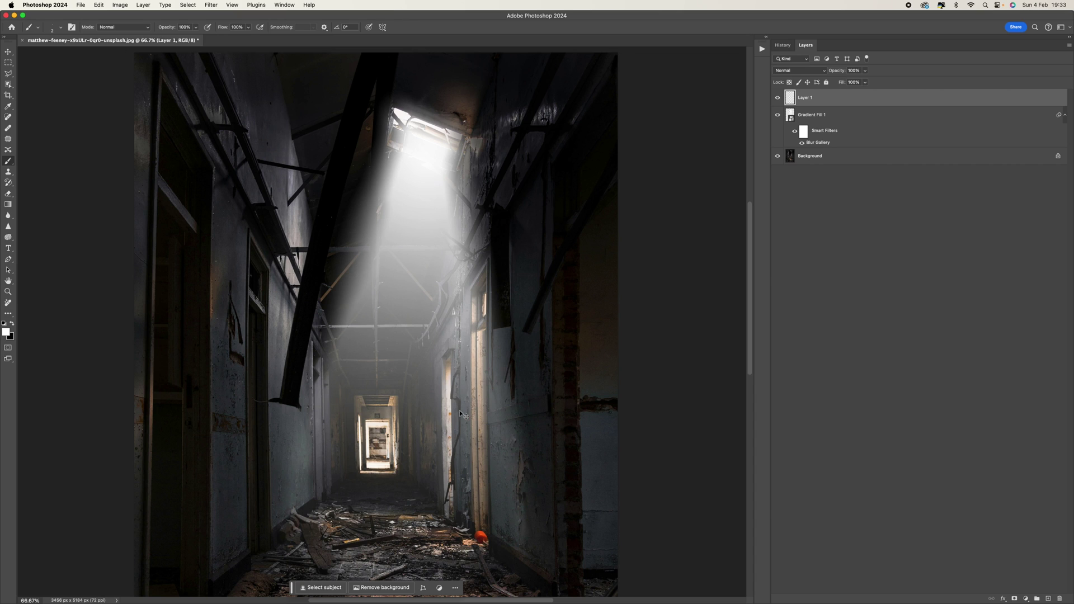
# Step: Add an empty Layer 2 directly above Gradient Fill 1
pyautogui.hotkey('alt', '[')
pyautogui.press('super+equal')
pyautogui.press('super+equal')
pyautogui.press('super+equal')
pyautogui.press('super+alt+shift+n')
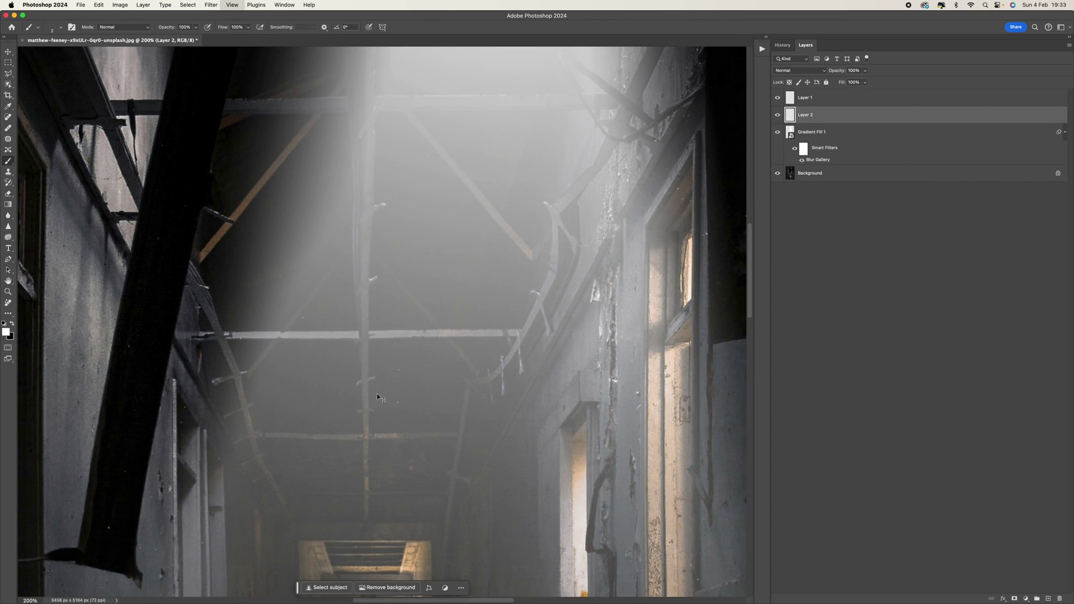
pyautogui.press('super+minus')
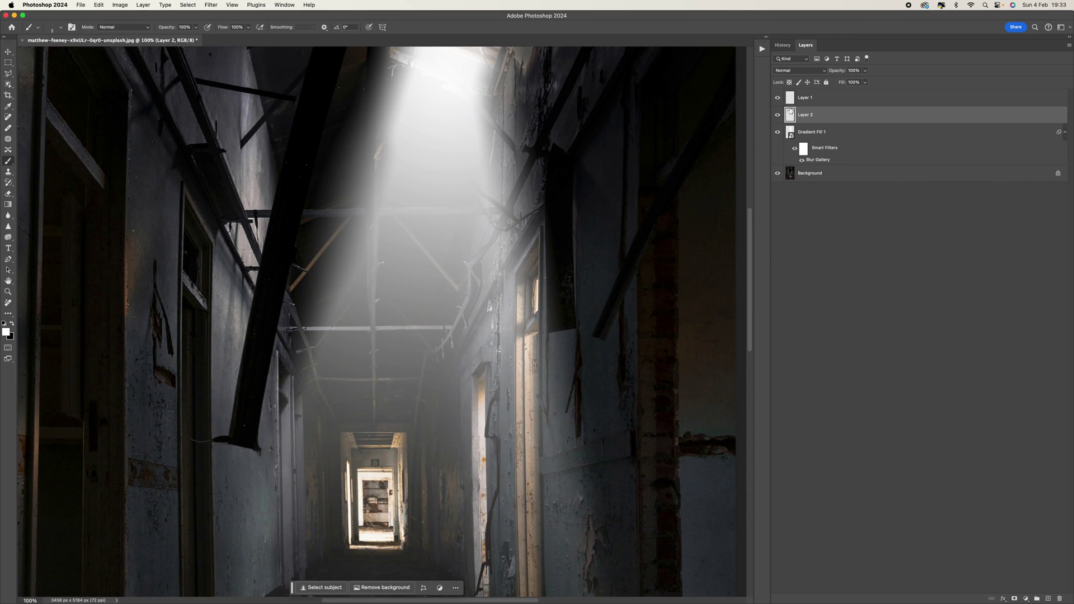
# Step: Hide Gradient Fill 1 to inspect the corridor at 200%, then show the light beam again
pyautogui.click(777, 133)
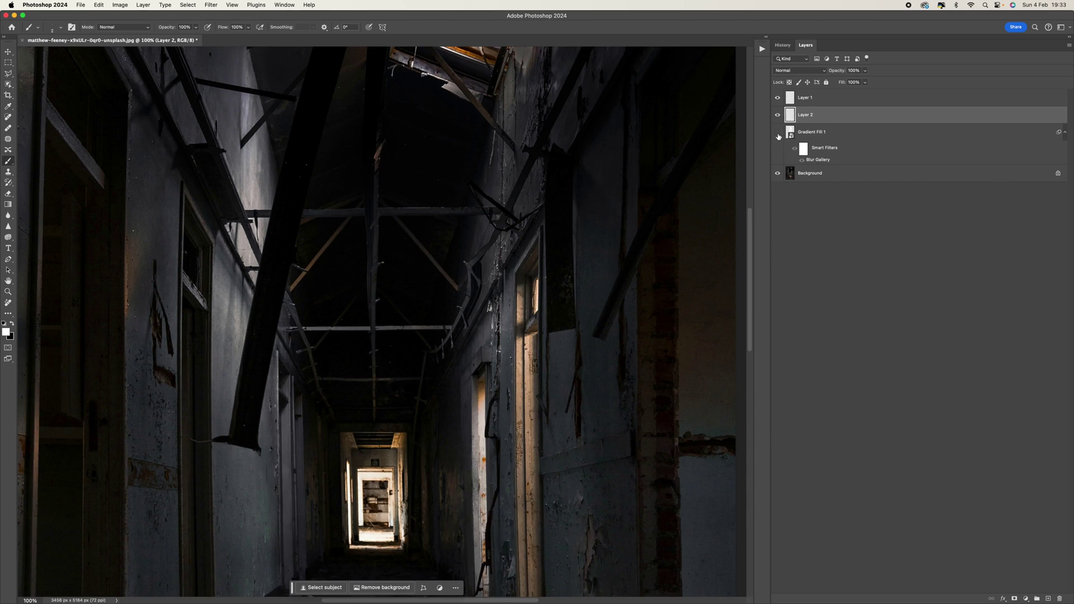
pyautogui.press('super+plus')
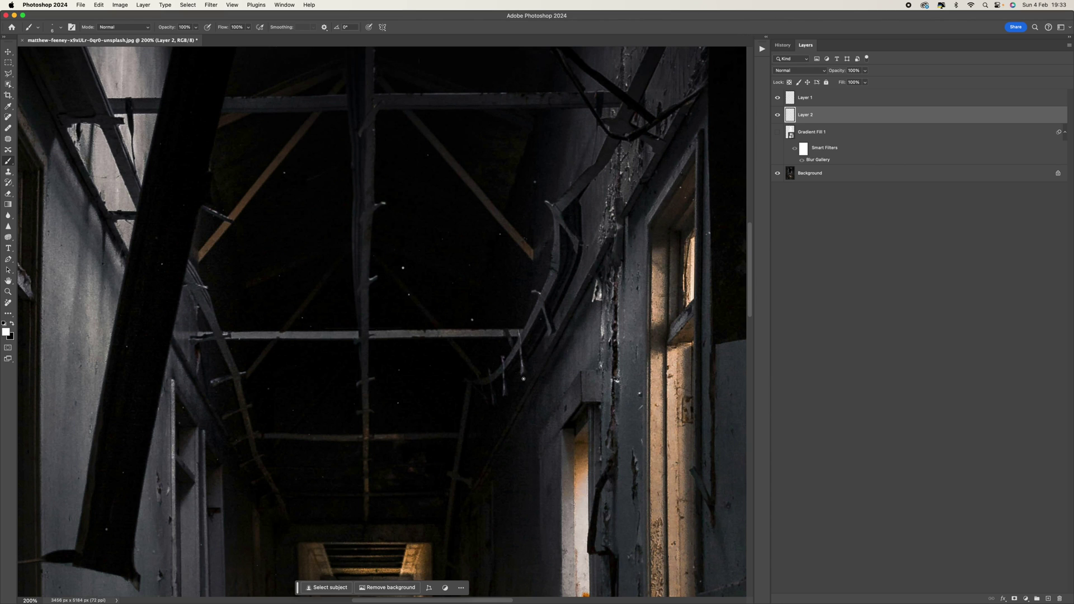
pyautogui.press('super+minus')
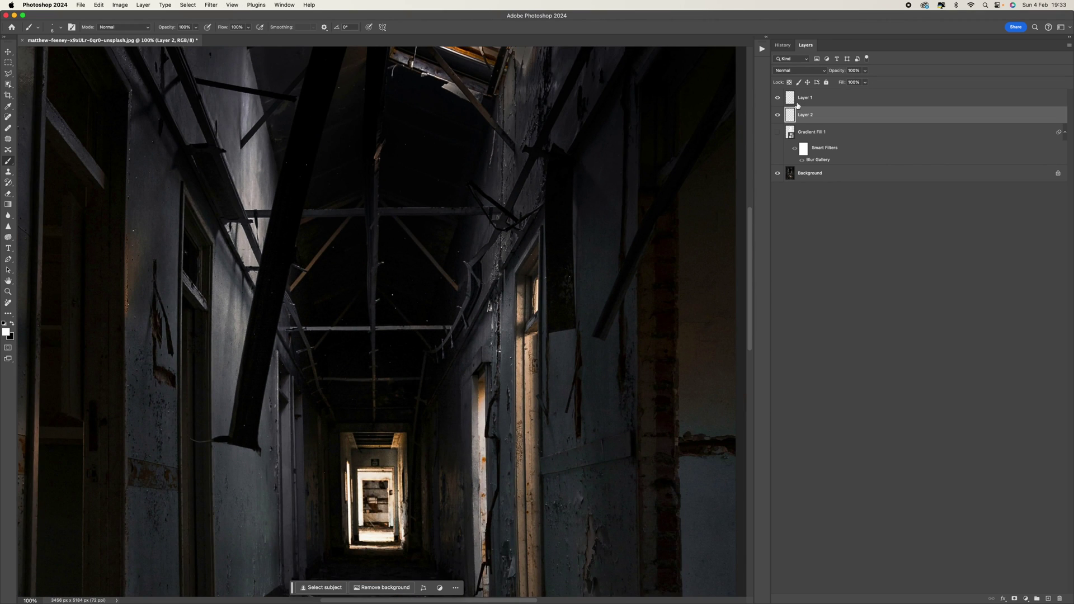
pyautogui.click(777, 132)
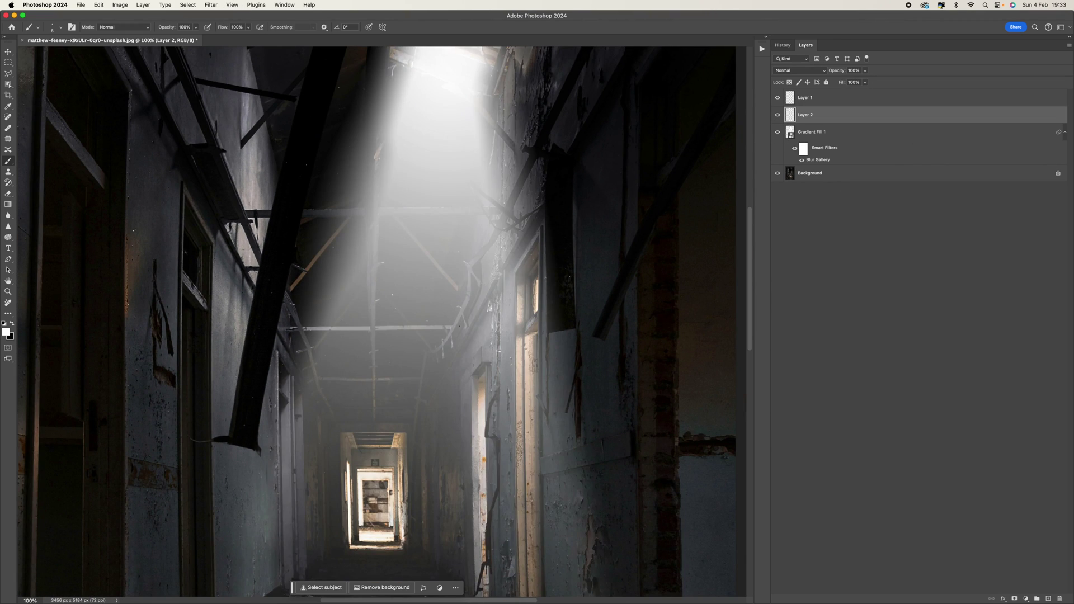
# Step: Apply a Gaussian Blur of about 28.9 px radius to Layer 2's dust specks
pyautogui.click(211, 5)
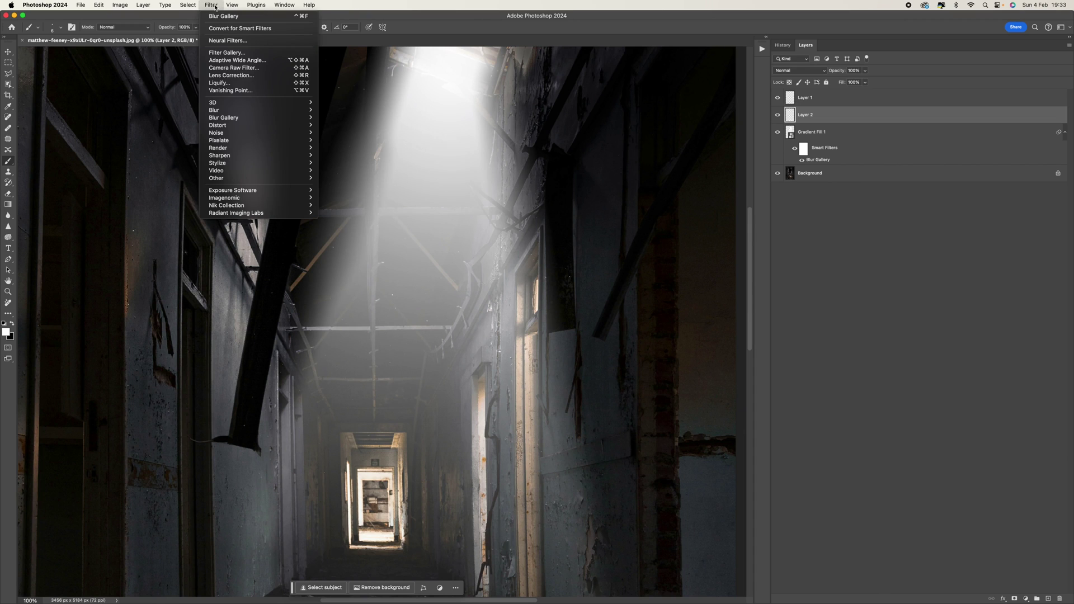
pyautogui.moveTo(233, 111)
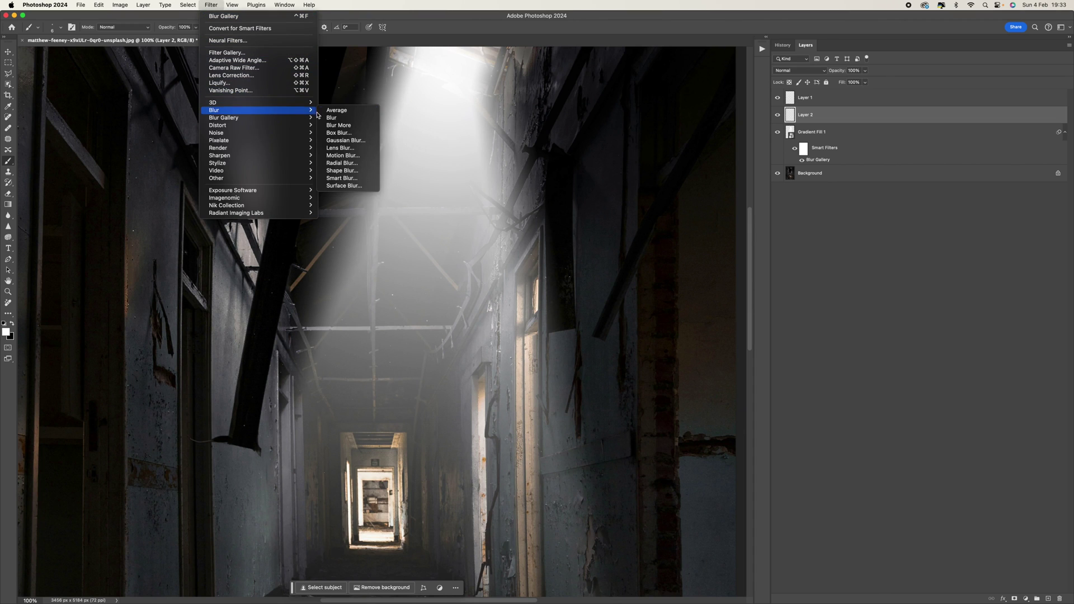
pyautogui.click(346, 141)
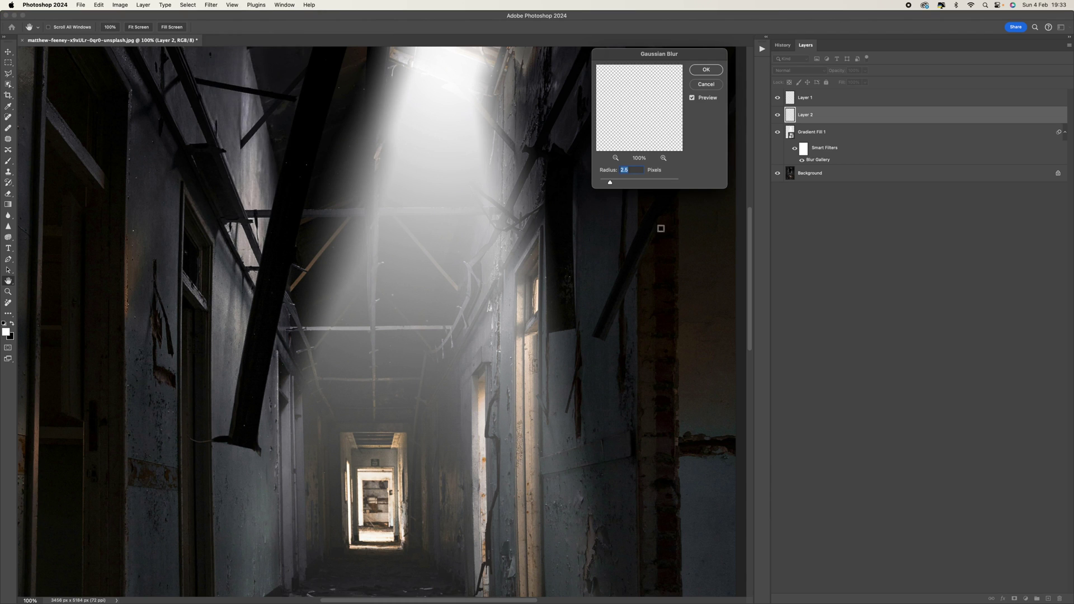
pyautogui.moveTo(610, 183); pyautogui.dragTo(603, 184)
pyautogui.press('super+equal')
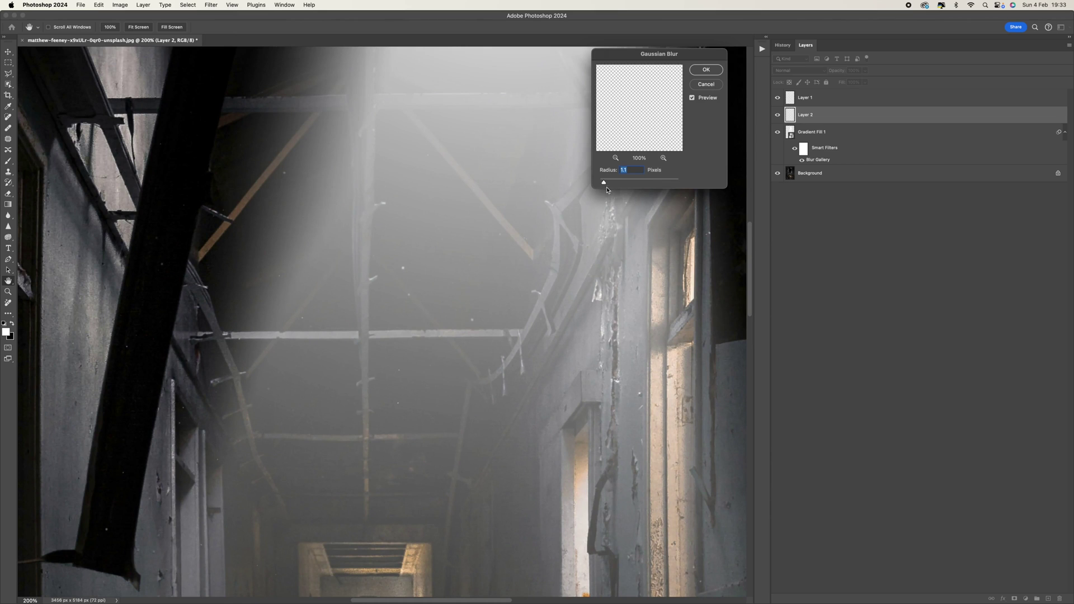
pyautogui.click(603, 183)
pyautogui.moveTo(610, 184)
pyautogui.mouseDown()
pyautogui.moveTo(637, 184)
pyautogui.moveTo(604, 184)
pyautogui.mouseUp()
pyautogui.click(706, 70)
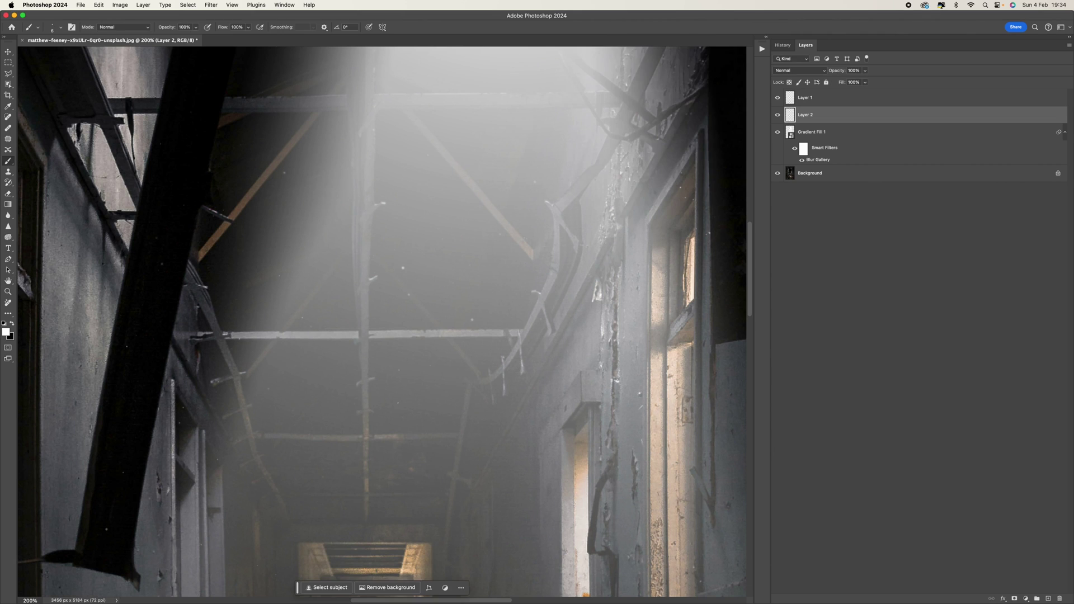
# Step: Lower Layer 2's opacity to 54% and zoom out to view the whole image
pyautogui.scroll(-3, 180, 403)
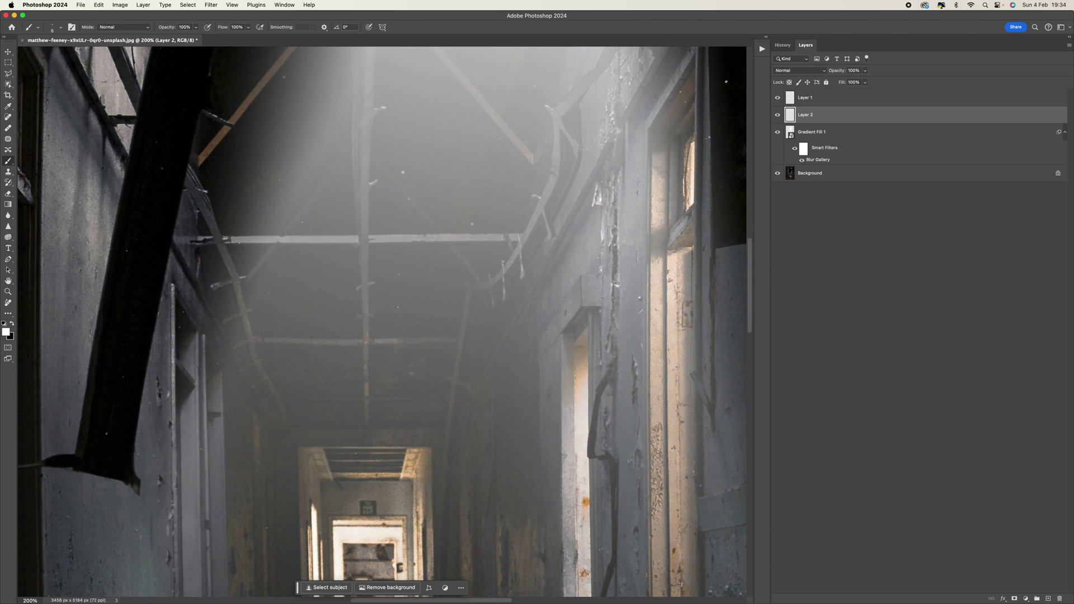
pyautogui.click(865, 70)
pyautogui.moveTo(866, 82); pyautogui.dragTo(848, 87)
pyautogui.press('super+minus')
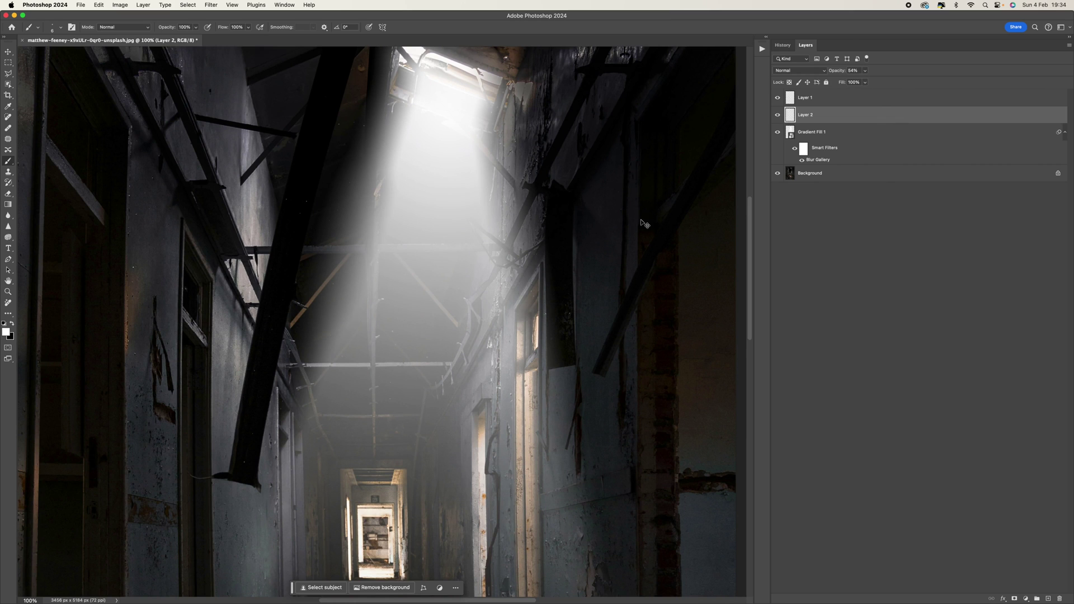
pyautogui.press('super+minus')
pyautogui.press('super+minus')
pyautogui.click(822, 102)
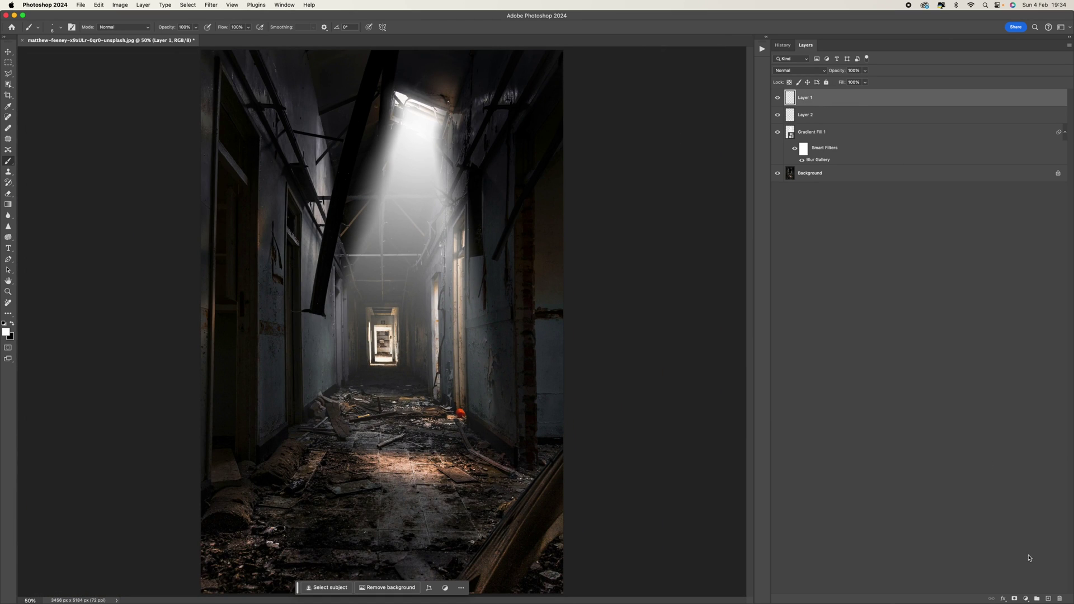
# Step: Add a Photo Filter adjustment layer using Warming Filter (85) at 27% density
pyautogui.click(1026, 598)
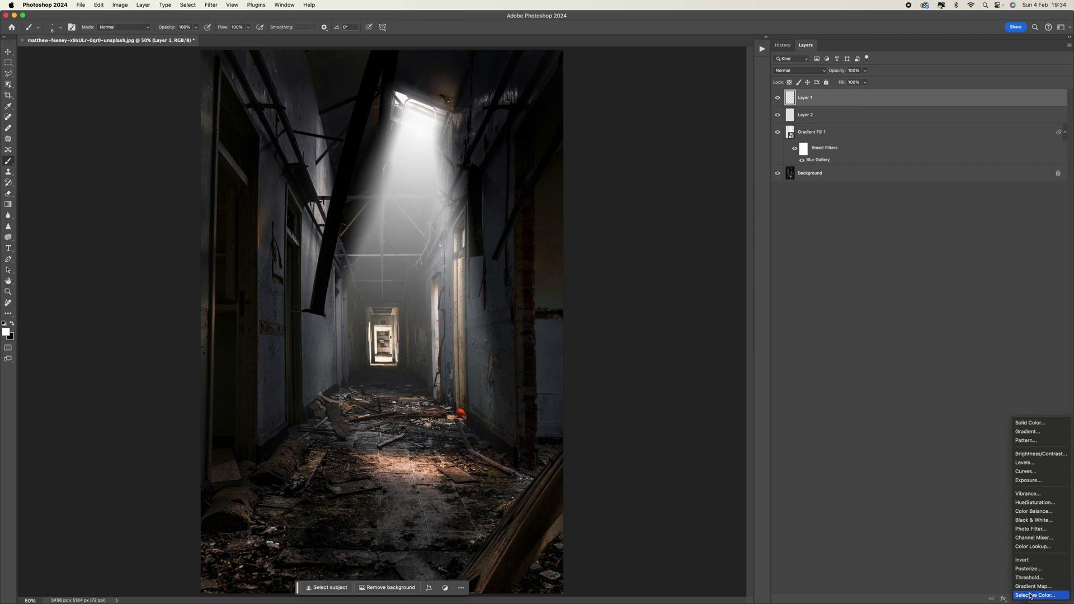
pyautogui.click(1047, 529)
pyautogui.click(741, 178)
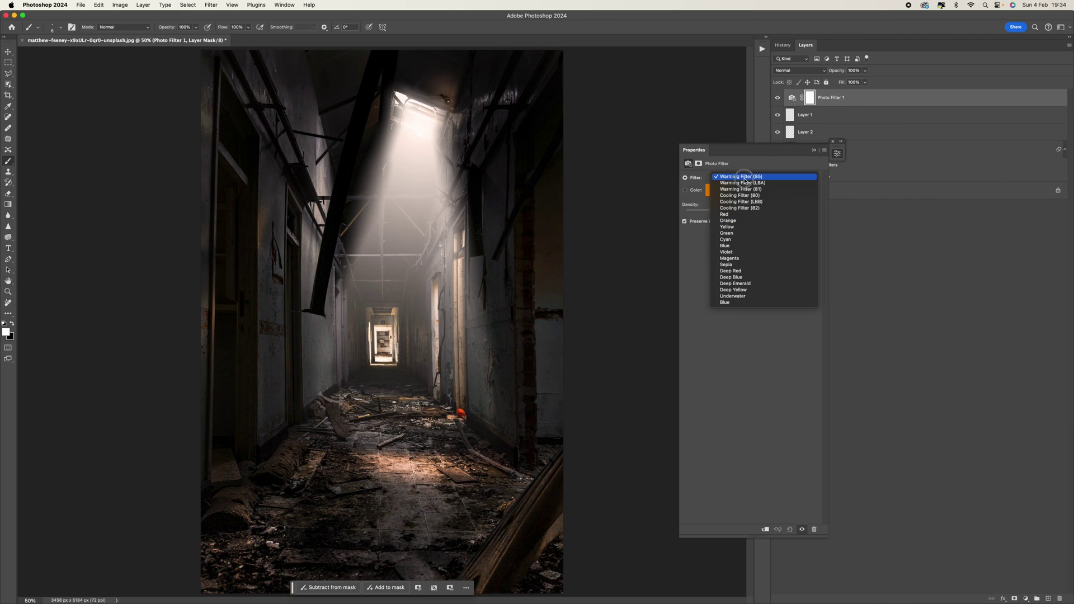
pyautogui.click(741, 178)
pyautogui.moveTo(717, 213); pyautogui.dragTo(720, 214)
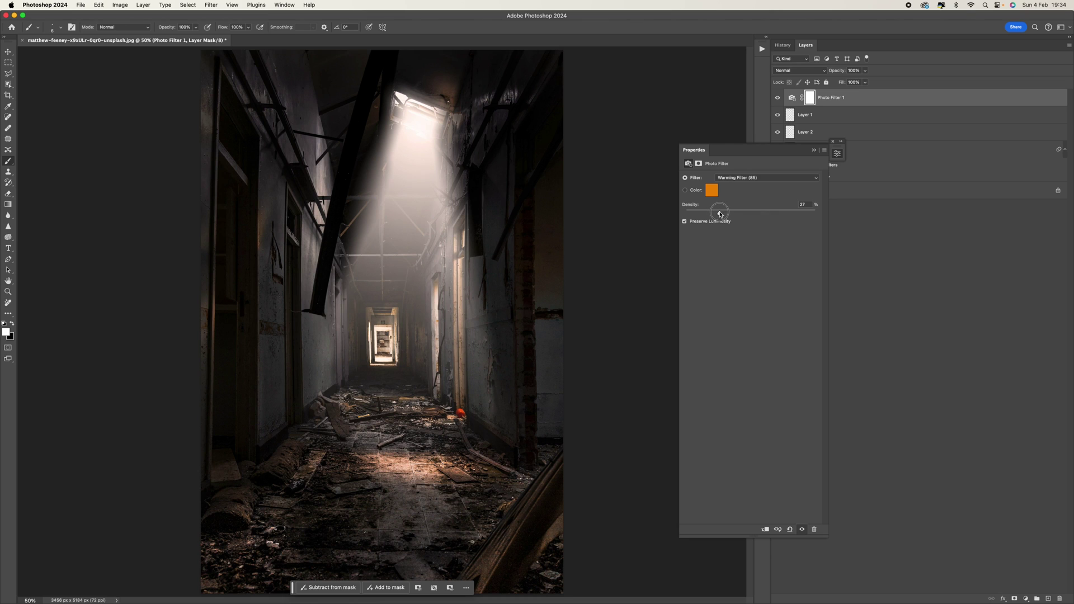
pyautogui.click(813, 150)
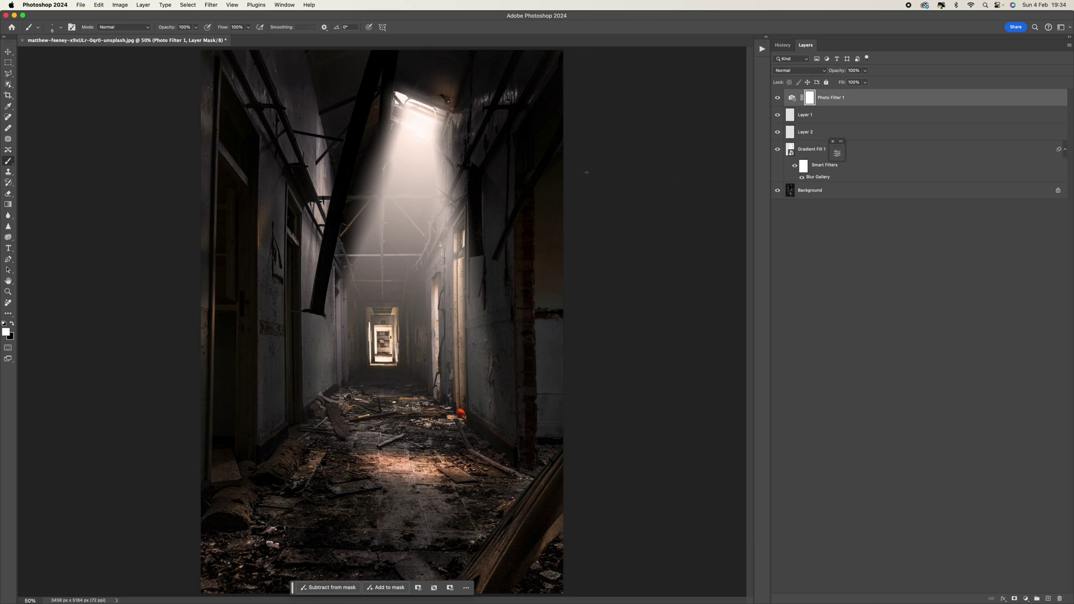
# Step: Zoom in on the light beam and lower Layer 1's opacity to about 50%
pyautogui.press('super+plus')
pyautogui.press('super+plus')
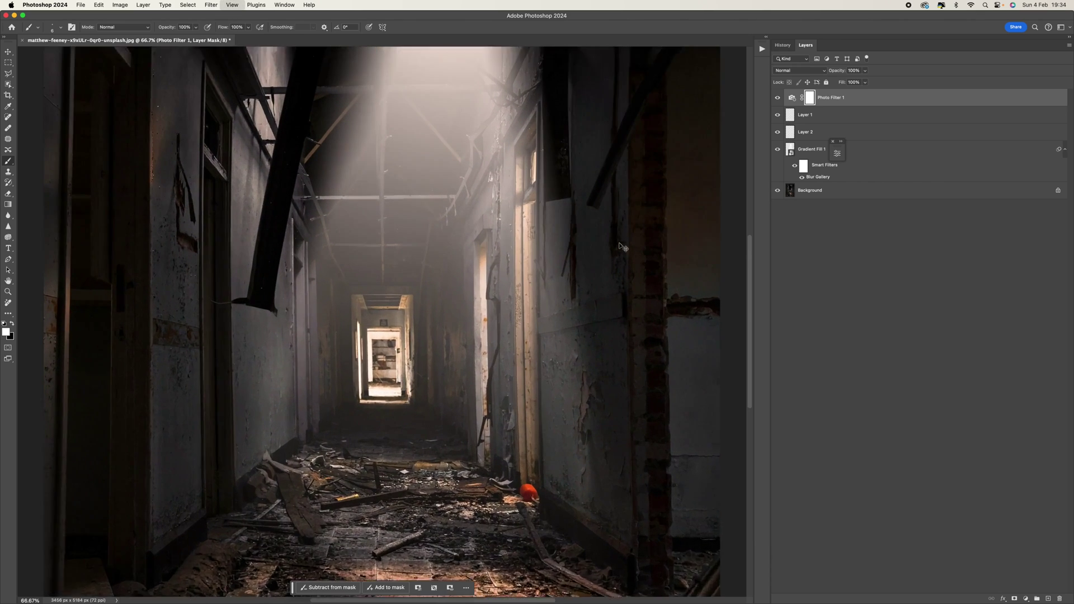
pyautogui.press('super+plus')
pyautogui.scroll(5, 568, 238)
pyautogui.hscroll(2, 568, 238)
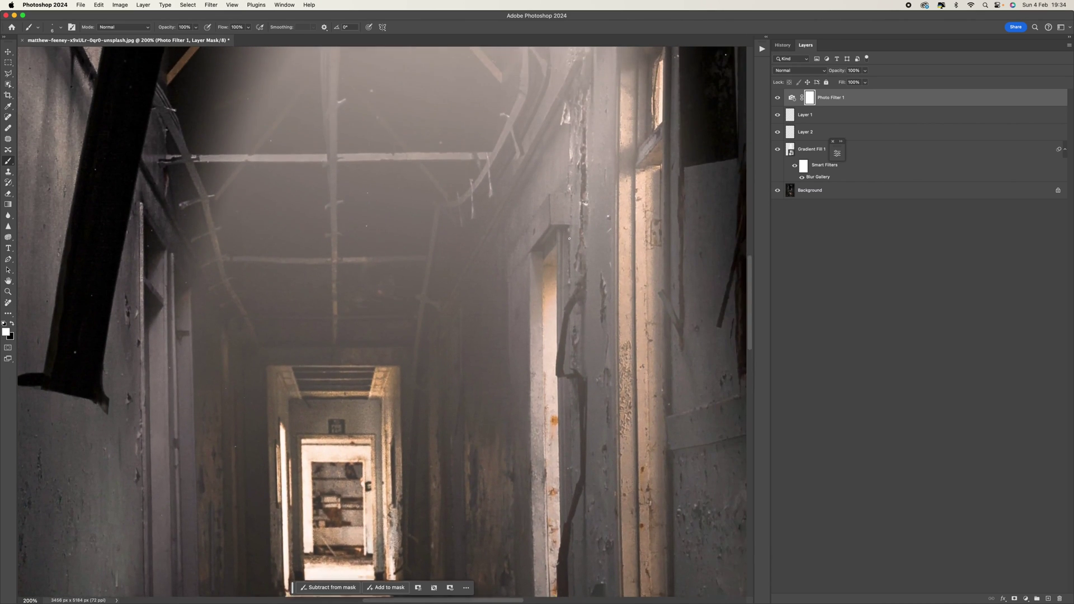
pyautogui.scroll(3, 350, 216)
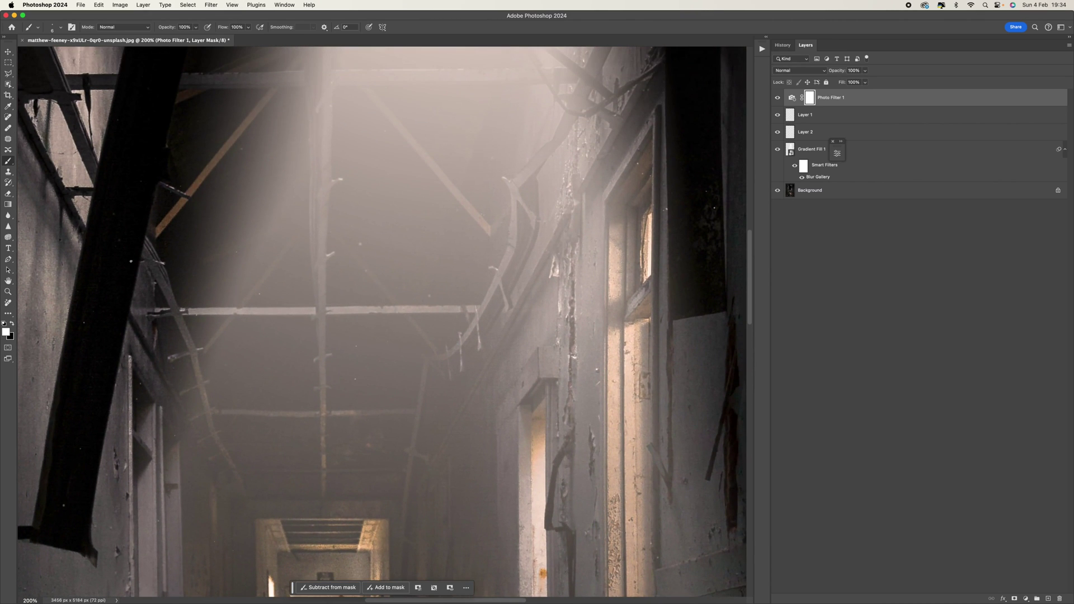
pyautogui.scroll(10, 382, 321)
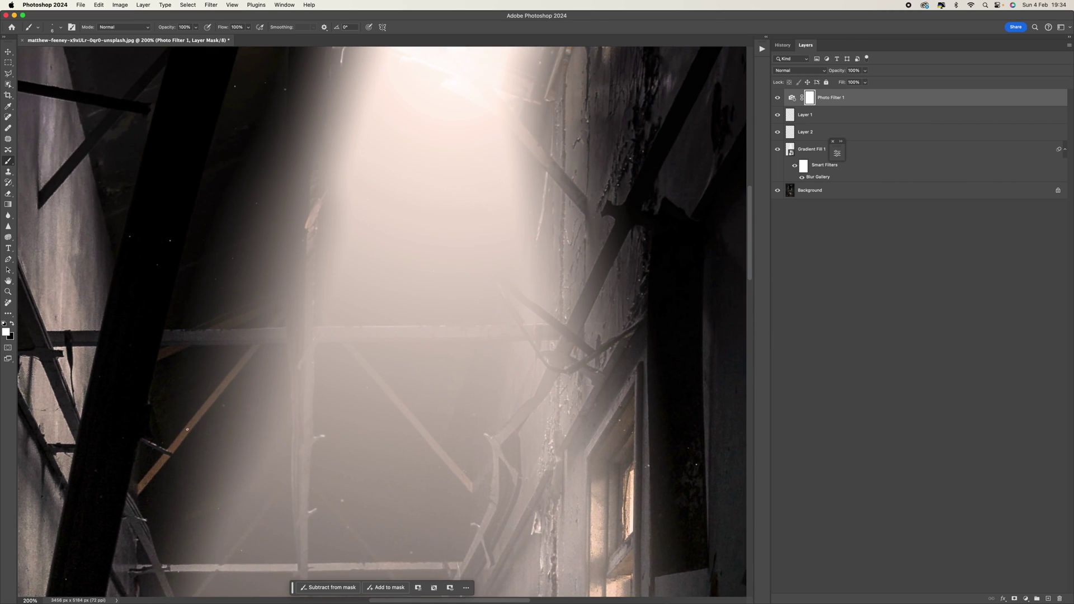
pyautogui.click(834, 118)
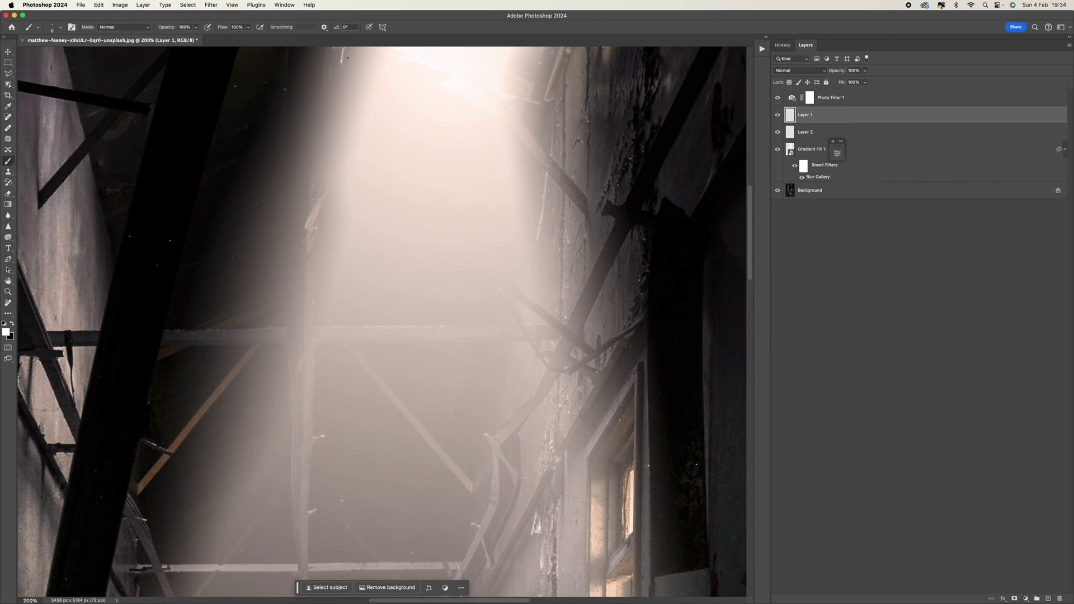
pyautogui.click(864, 82)
pyautogui.moveTo(865, 84); pyautogui.dragTo(847, 84)
pyautogui.scroll(-5, 500, 290)
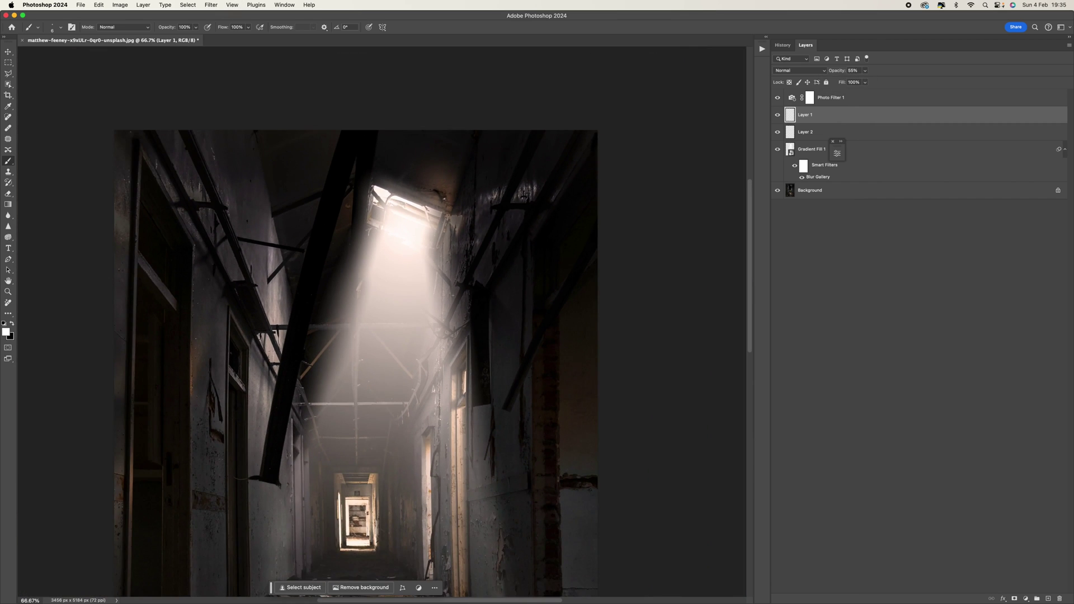
pyautogui.scroll(3, 380, 321)
pyautogui.scroll(-2, 380, 321)
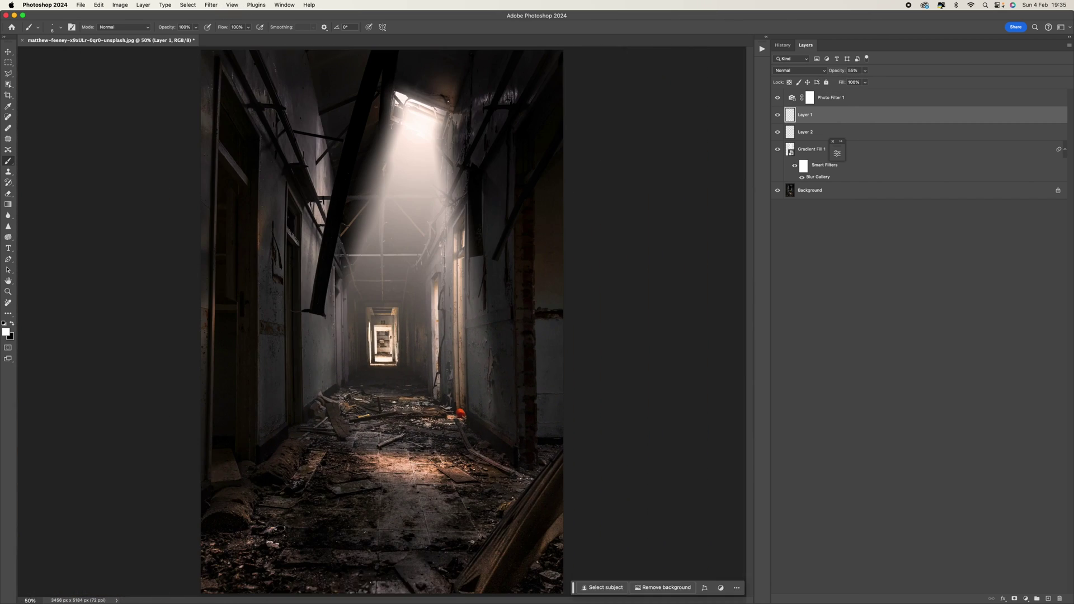